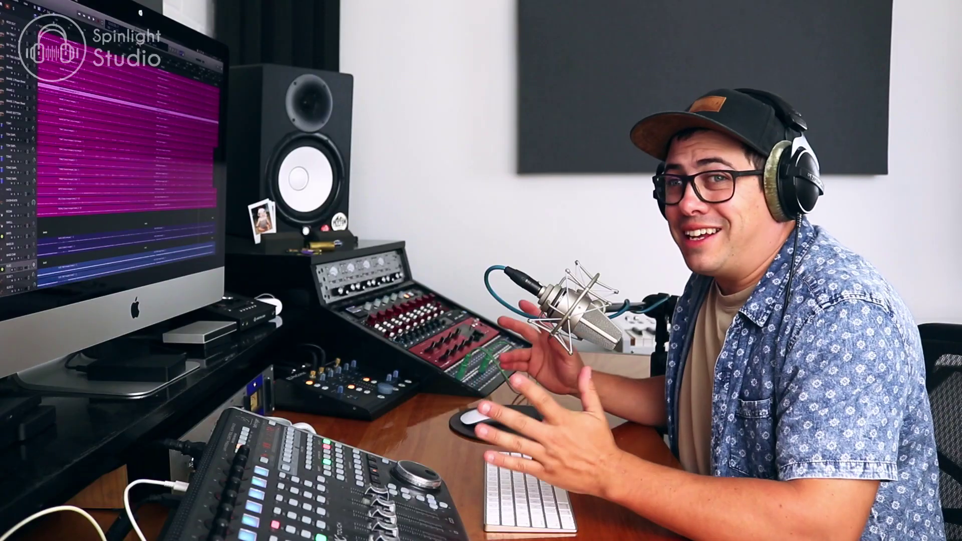
Step: Solo the SN TRIG 1, SN TRIG 2 and SN TRIG ROOM tracks and select their three snare regions
scroll(131, 151, up, 10)
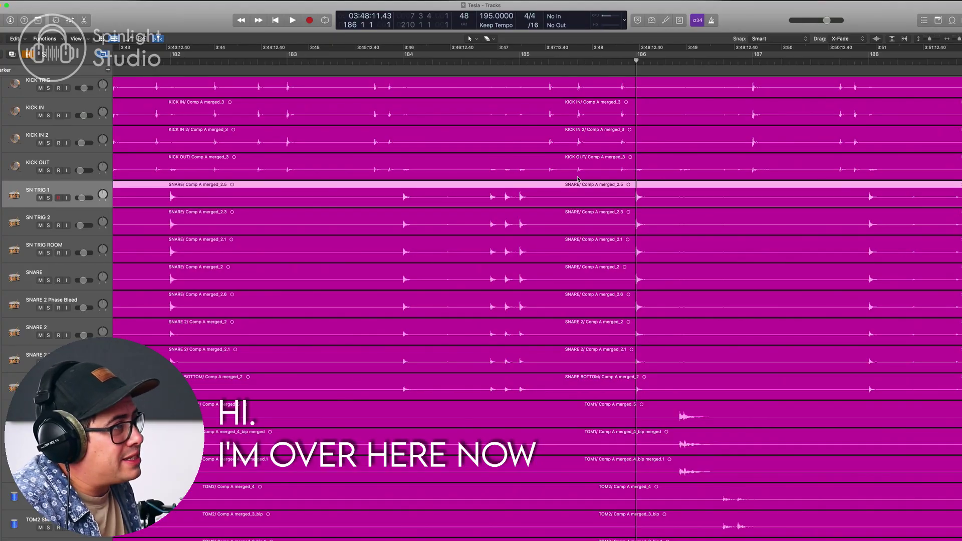
drag(49, 197, 52, 254)
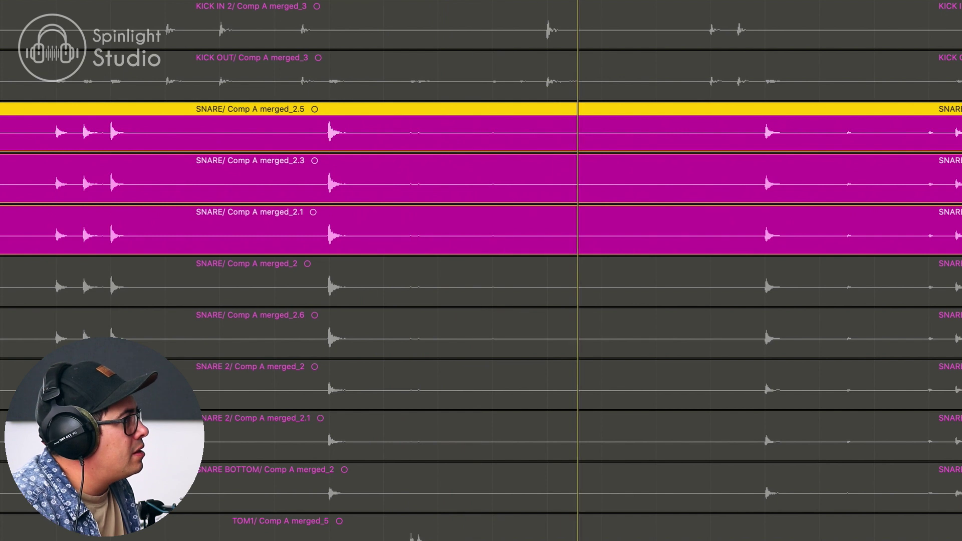
click(320, 139)
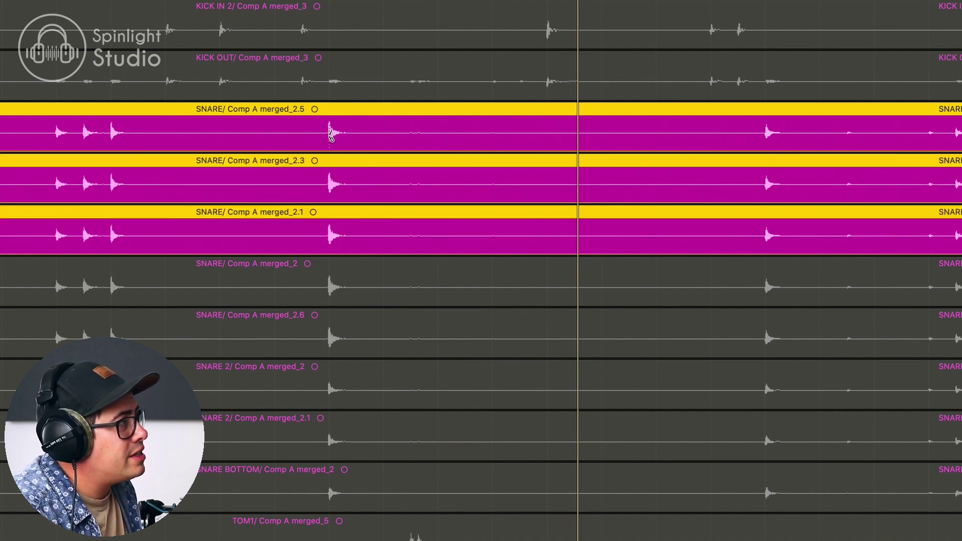
Step: Split out and copy the single snare hit at bar 186 from the three selected regions, and undo both splits
click(329, 133)
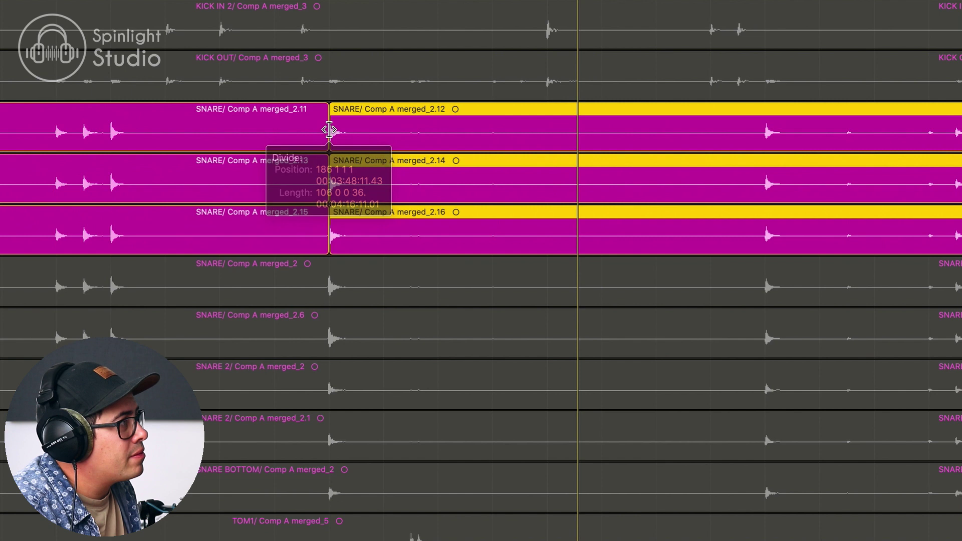
click(546, 119)
click(454, 123)
shift+click(462, 200)
shift+click(481, 247)
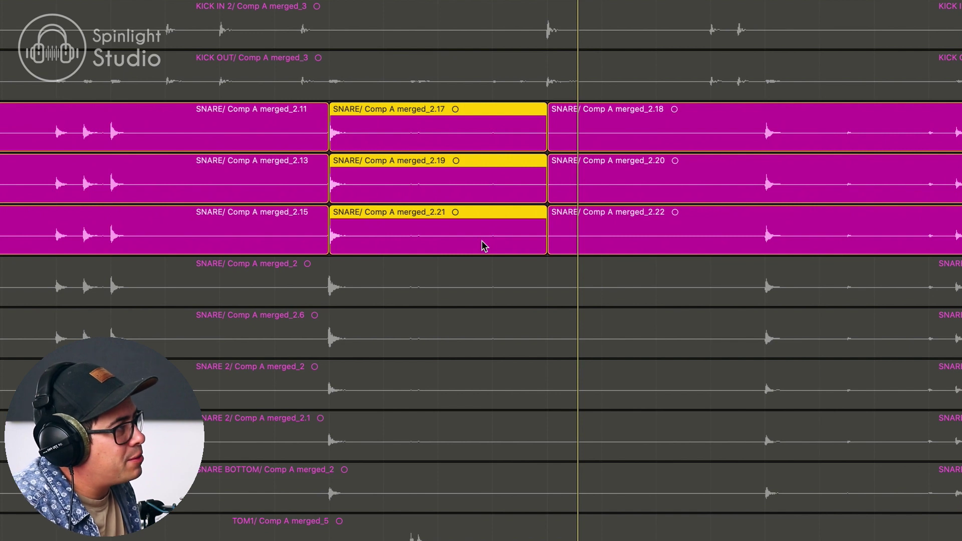
key(super+z)
key(super+z)
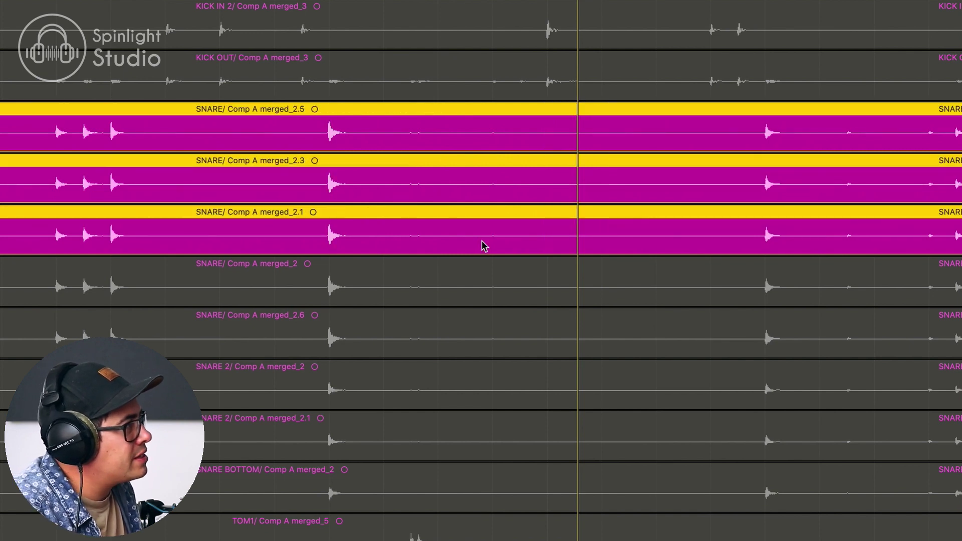
Step: Paste the copied snare hit at bar 212 on the three snare trigger tracks, past the end of the song
key(super+Left)
key(super+Left)
key(super+Left)
scroll(443, 109, right, 20)
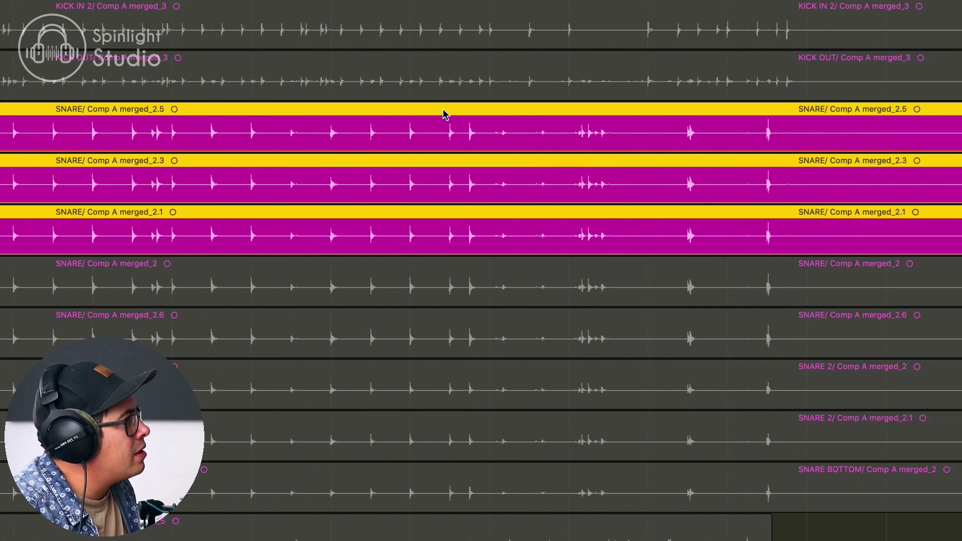
scroll(446, 113, right, 10)
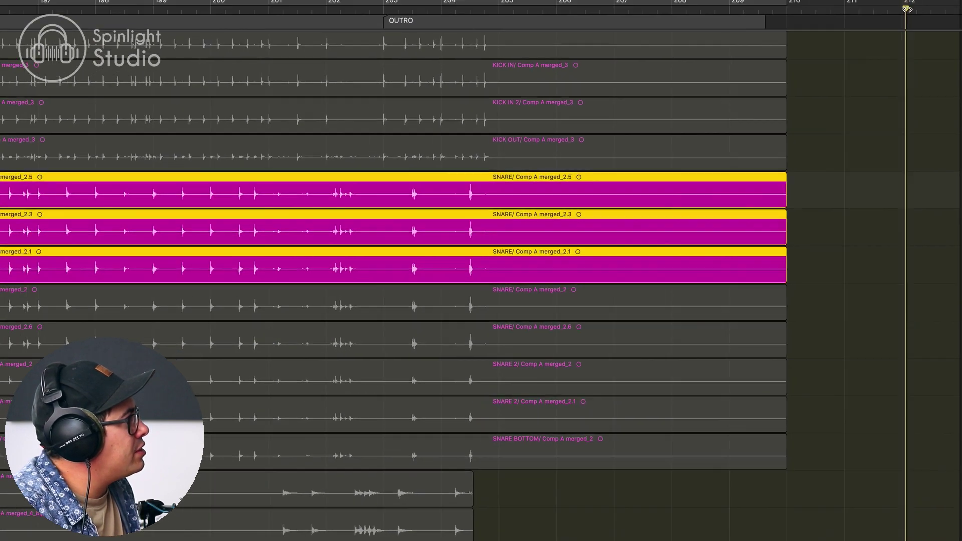
key(super+v)
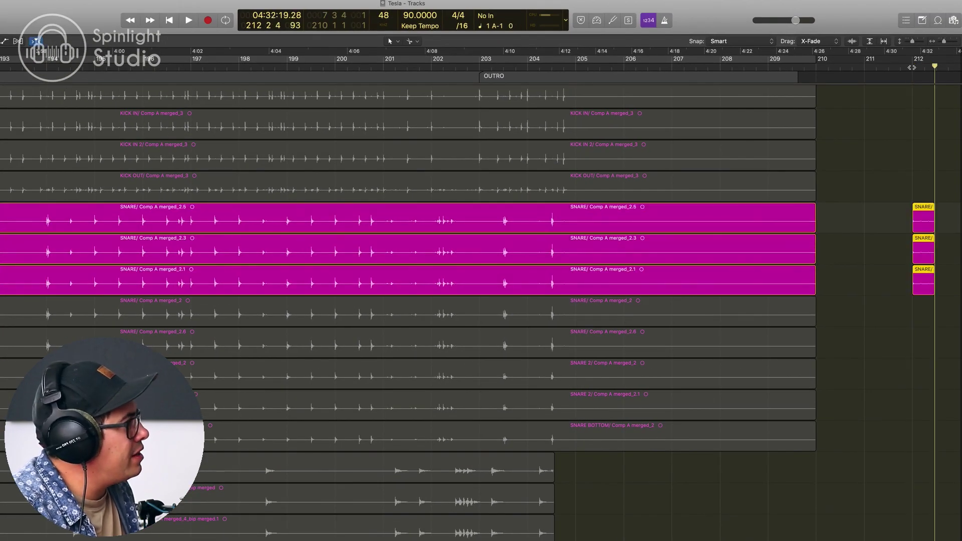
key(super+Right)
key(super+Right)
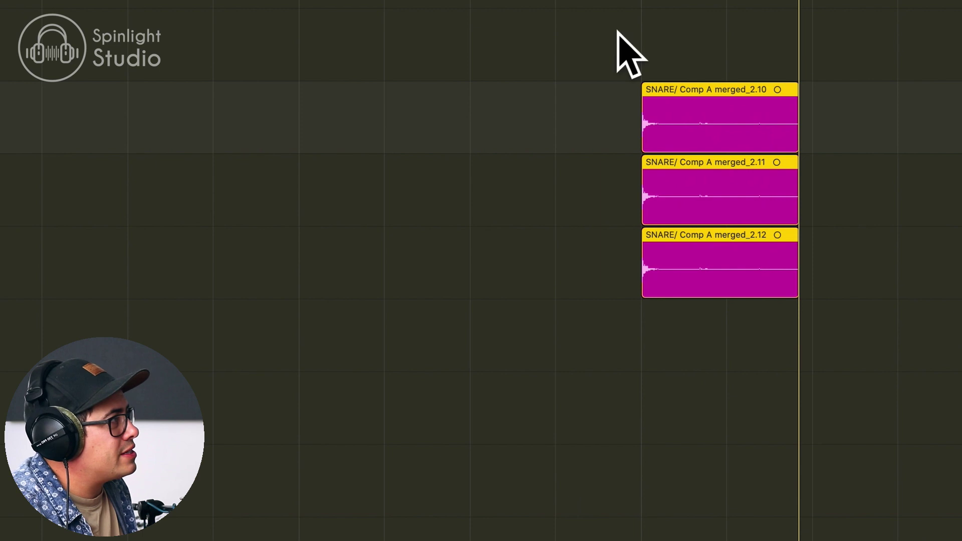
key(space)
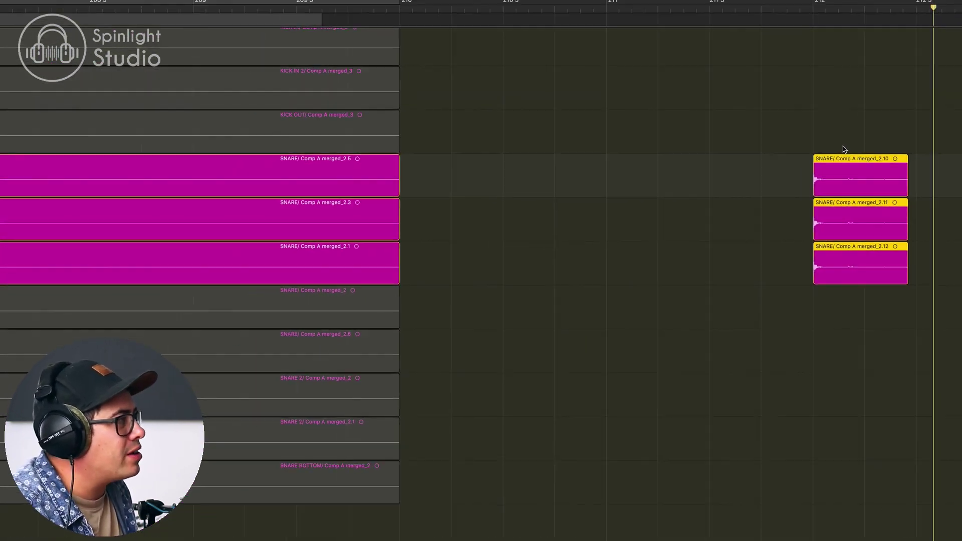
Step: Create an empty MIDI region at bar 212 on the main DRUMS track, above the pasted snare hits
scroll(855, 189, up, 3)
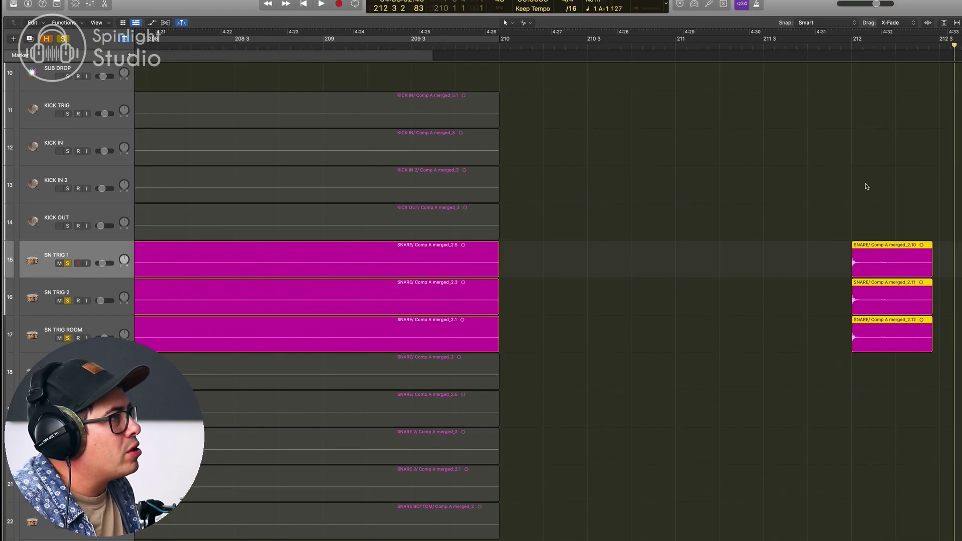
key(super+Up)
key(super+Up)
key(super+Up)
key(super+Up)
key(super+Up)
key(super+Up)
key(super+Up)
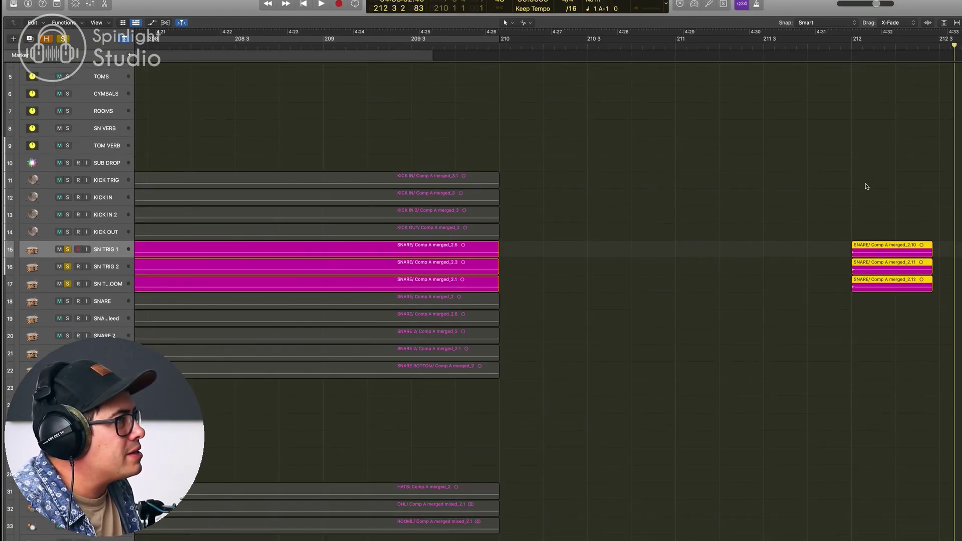
click(878, 91)
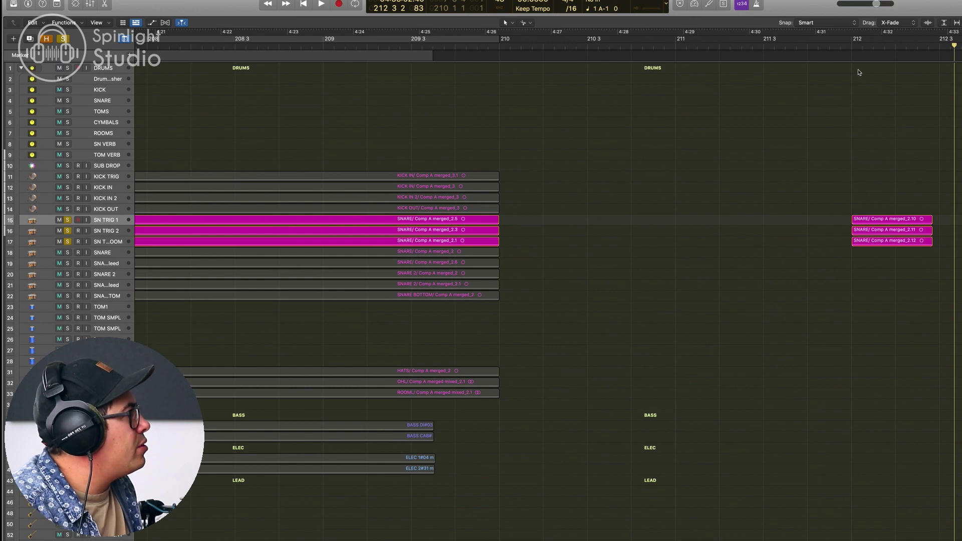
click(112, 69)
key(ctrl+z)
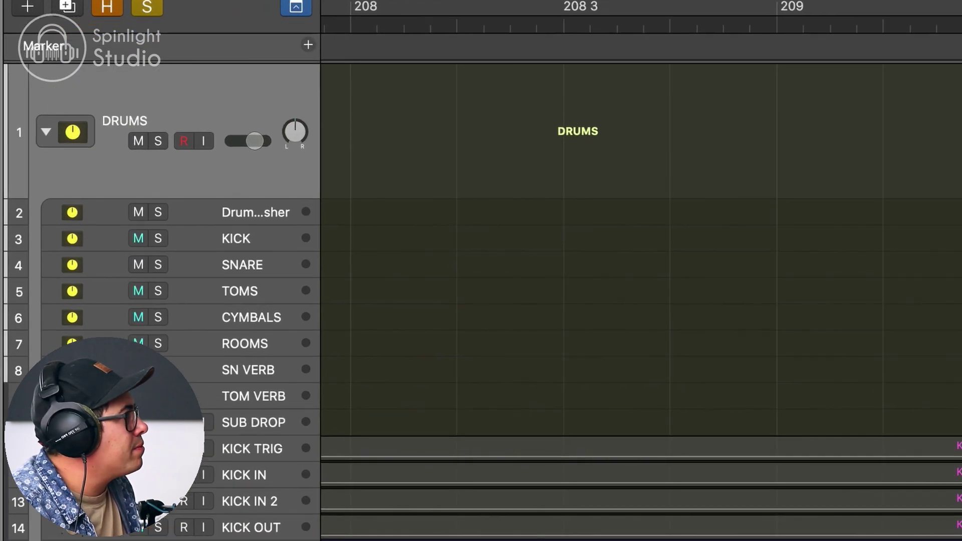
right_click(555, 151)
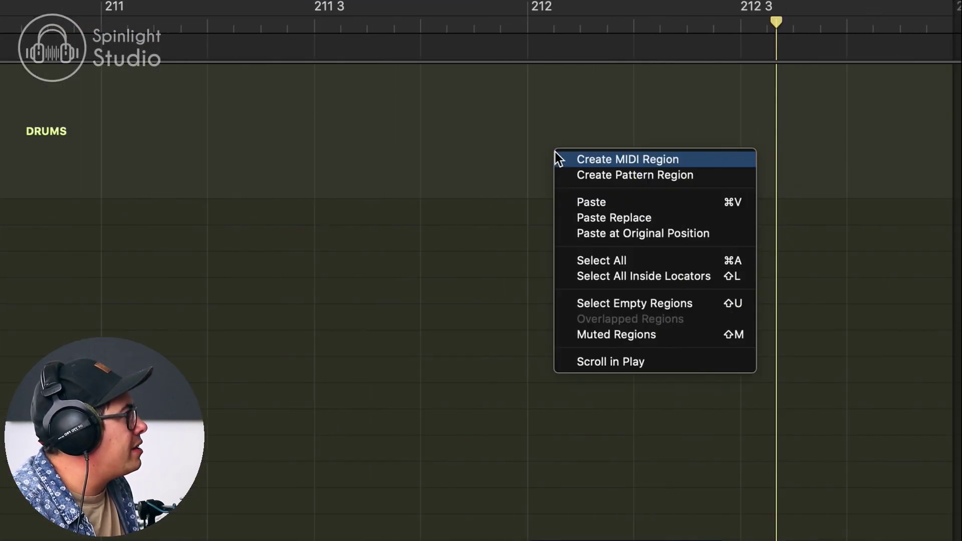
click(609, 156)
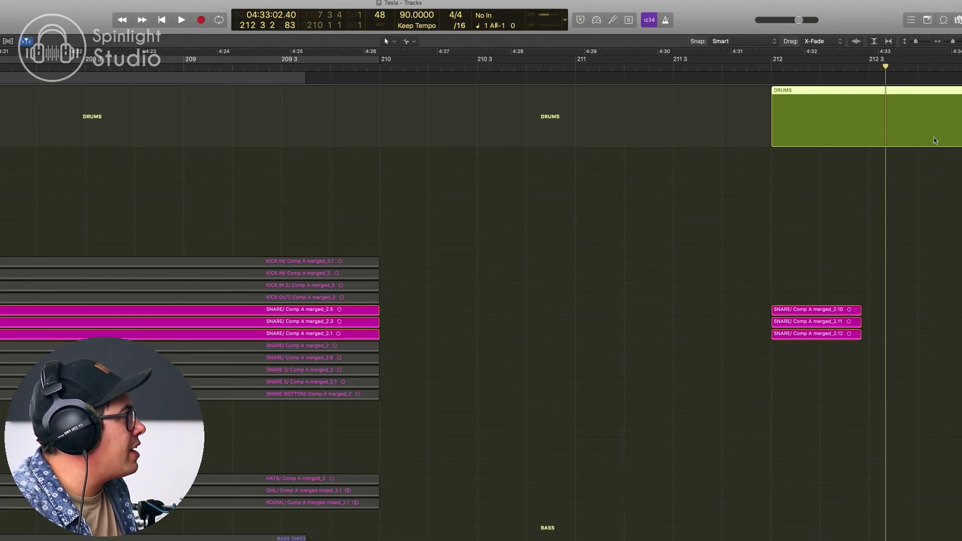
Step: Bounce the DRUMS region in place to a new track named REVERSE SNARE, including the audio tail in the file and region
click(744, 186)
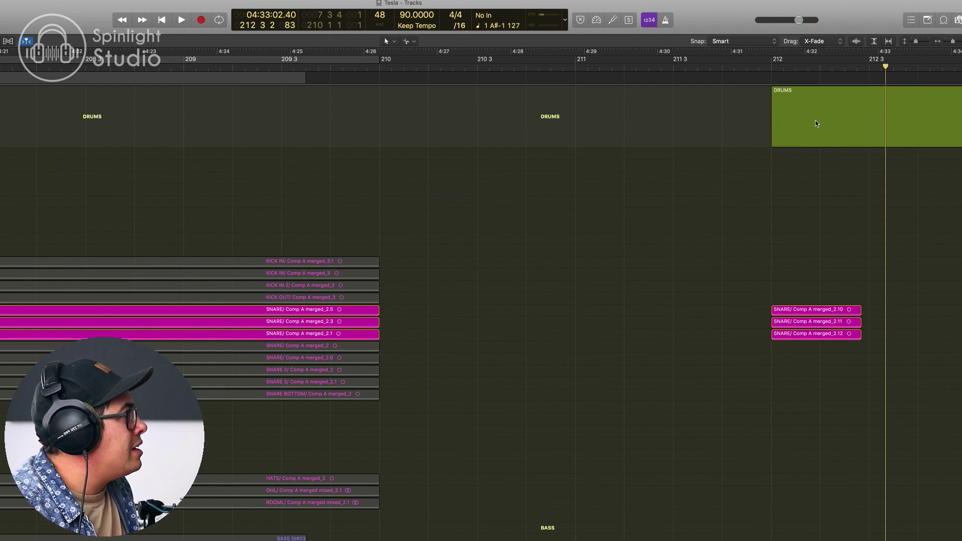
click(815, 124)
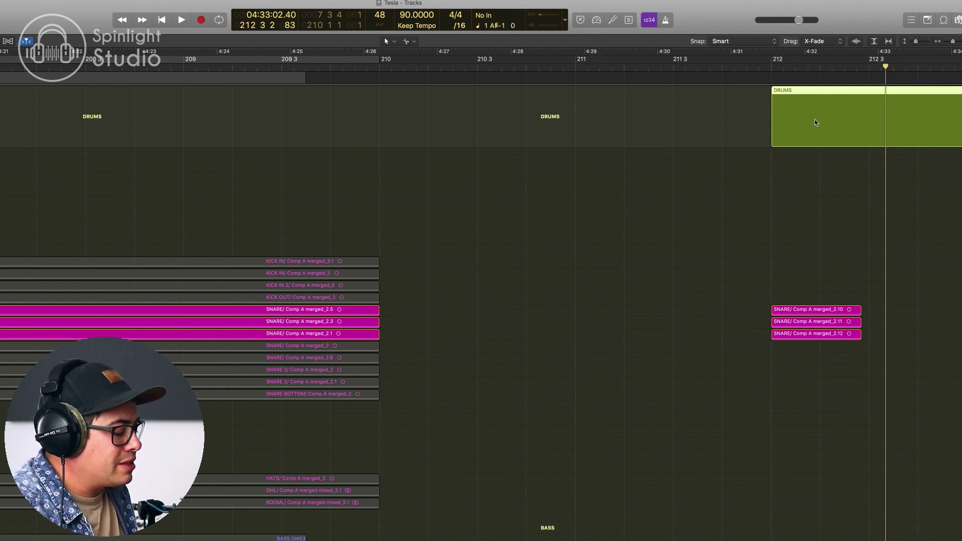
key(ctrl+b)
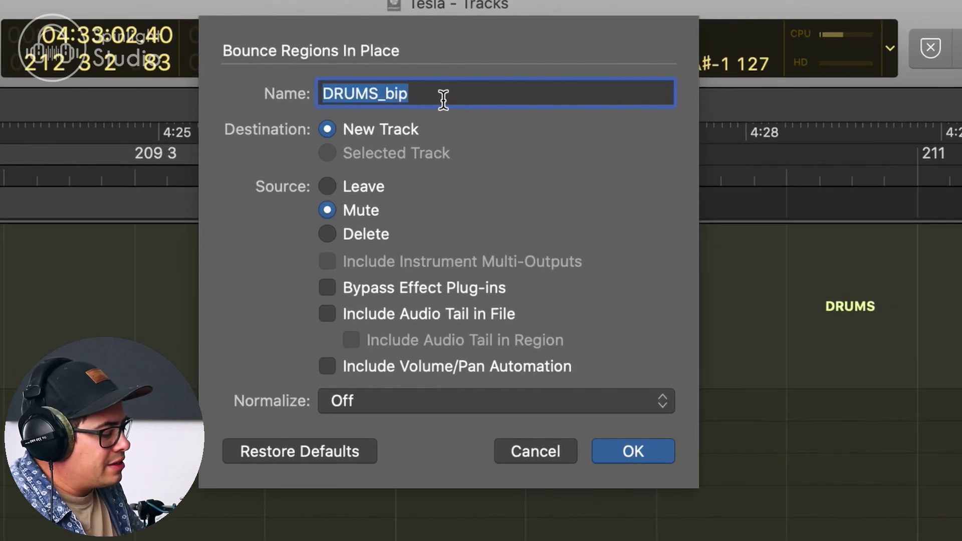
text(REVERSE SNARE)
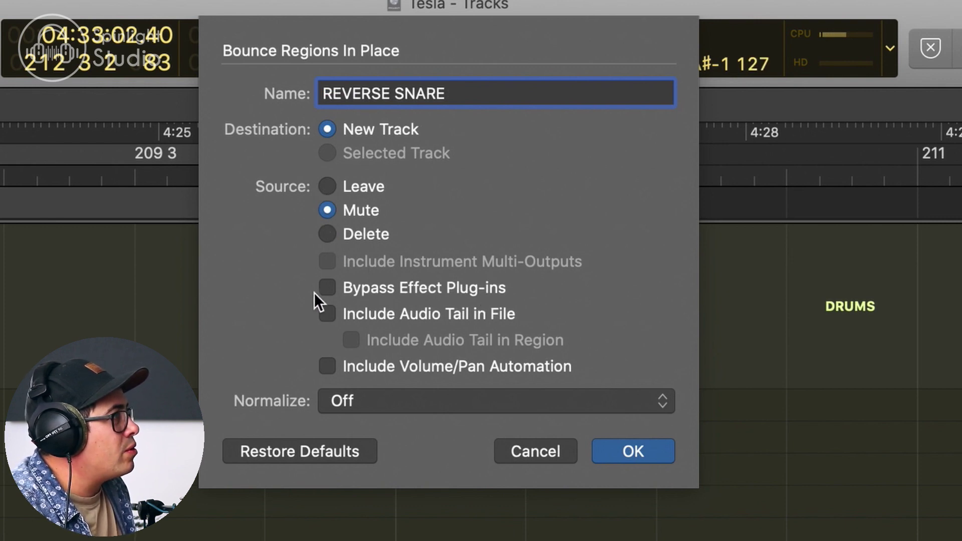
click(328, 314)
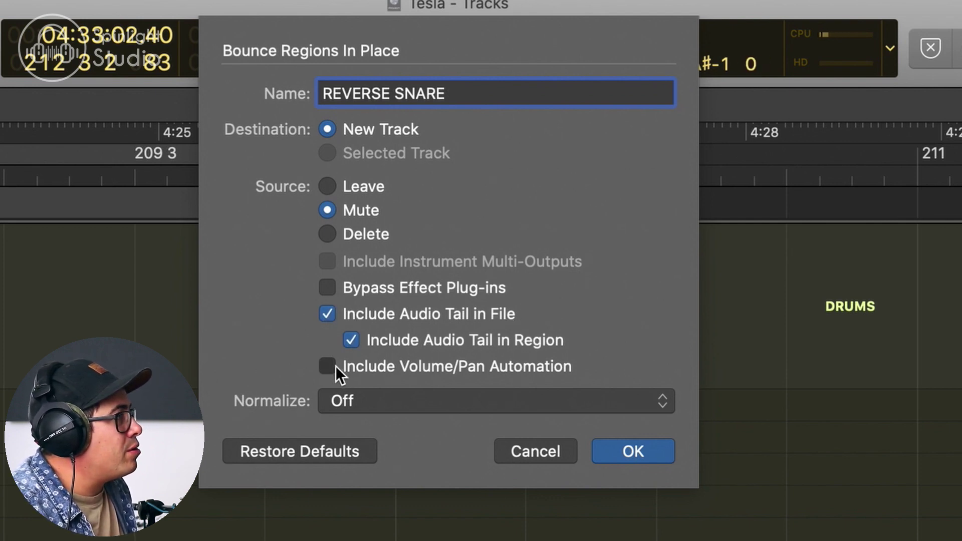
click(651, 448)
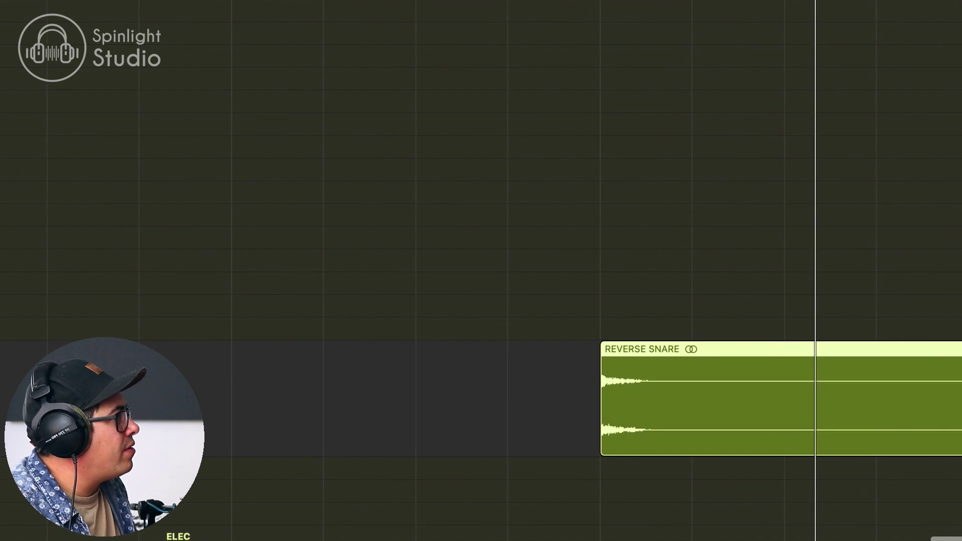
Step: Audition the bounced REVERSE SNARE region and delete the three pasted snare hit regions at bar 212
key(space)
key(space)
scroll(780, 289, up, 5)
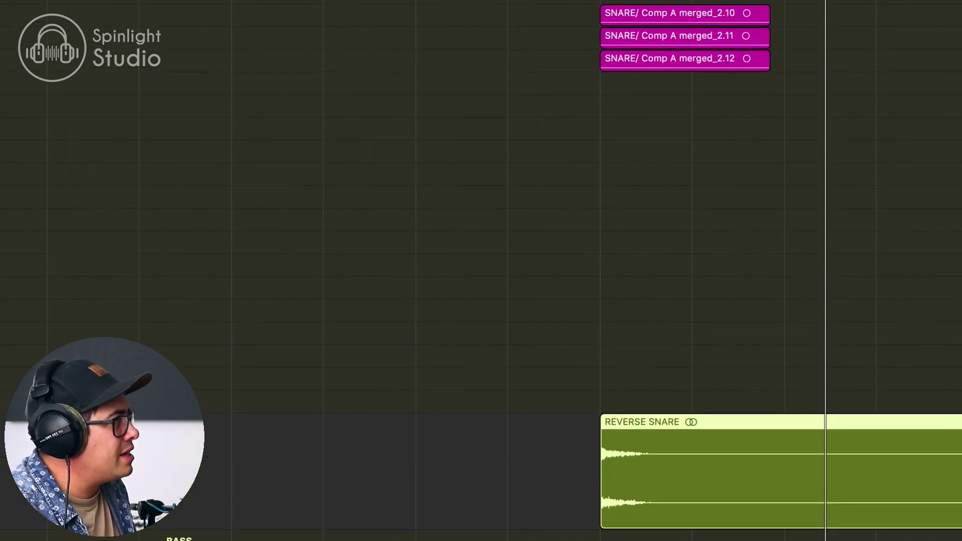
key(s)
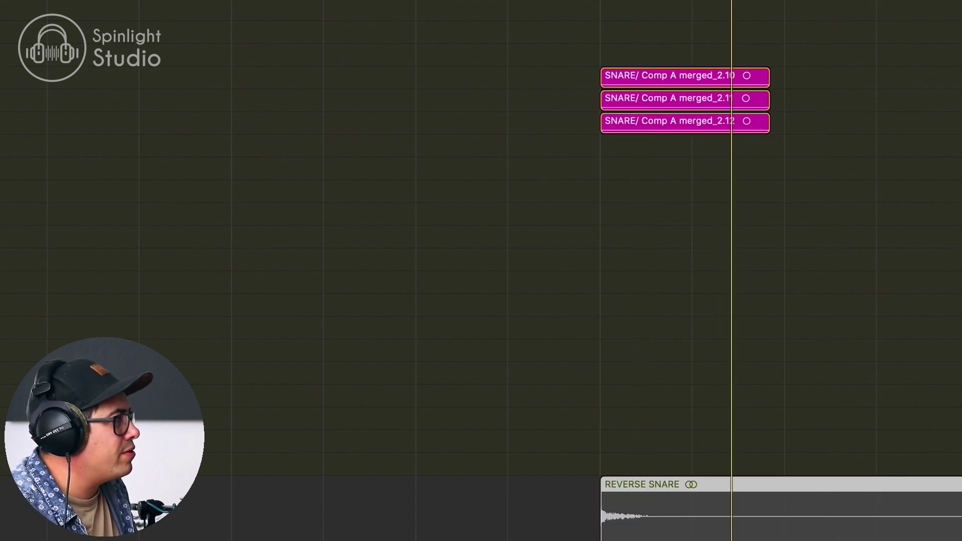
key(s)
drag(663, 35, 644, 241)
key(Delete)
key(space)
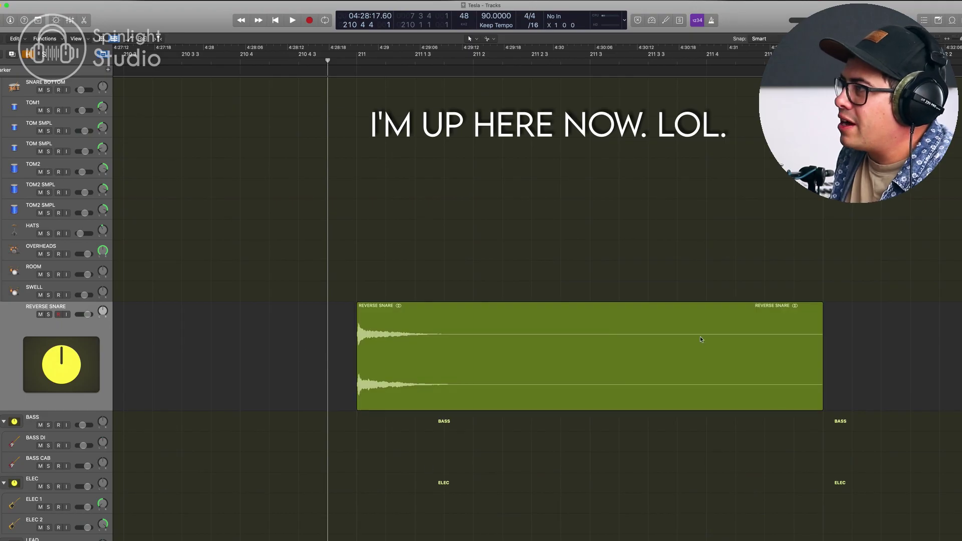
Step: Duplicate the REVERSE SNARE track and copy its region onto the new track below at the same position
click(83, 351)
key(super+d)
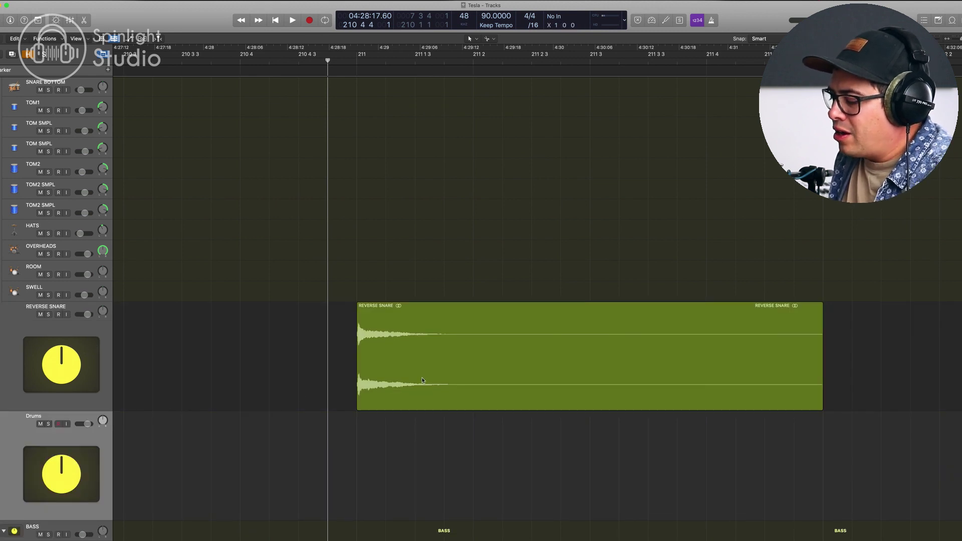
drag(400, 410, 404, 428)
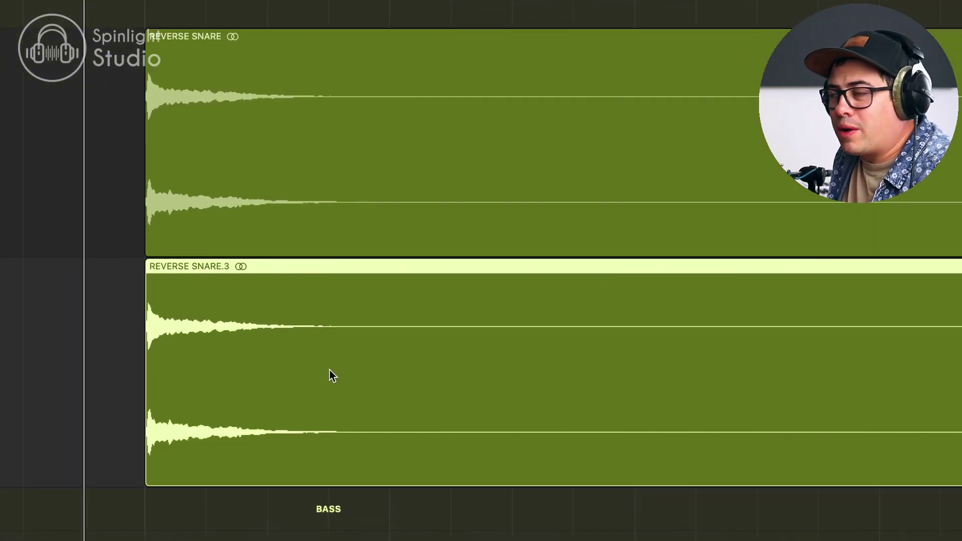
Step: Convert the copied region to a new audio file named SNARE BOMB in the Audio Files folder
right_click(444, 465)
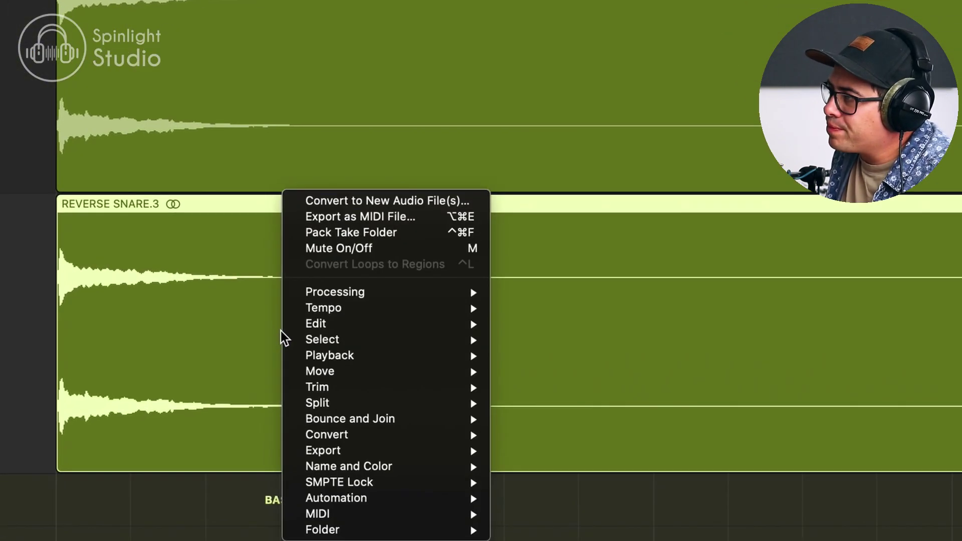
click(388, 205)
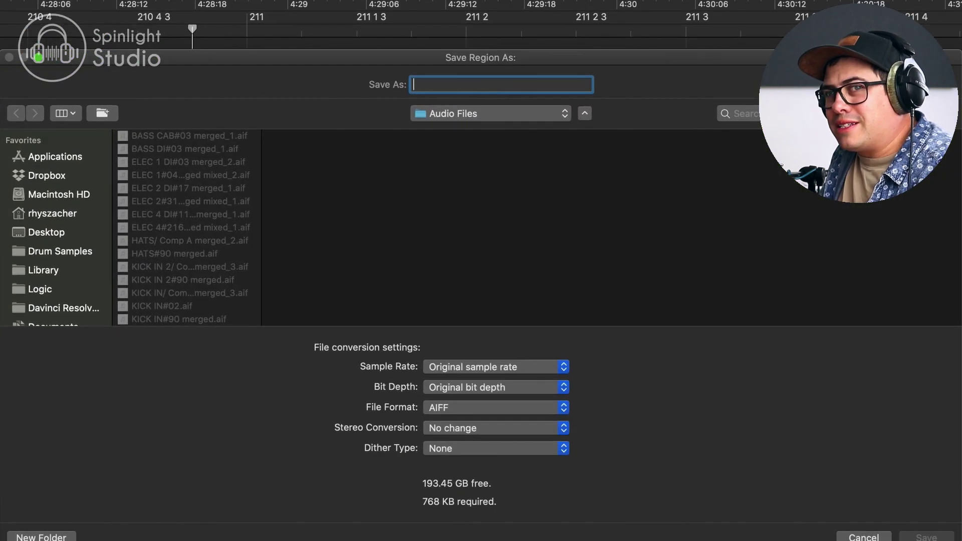
text(SNARE)
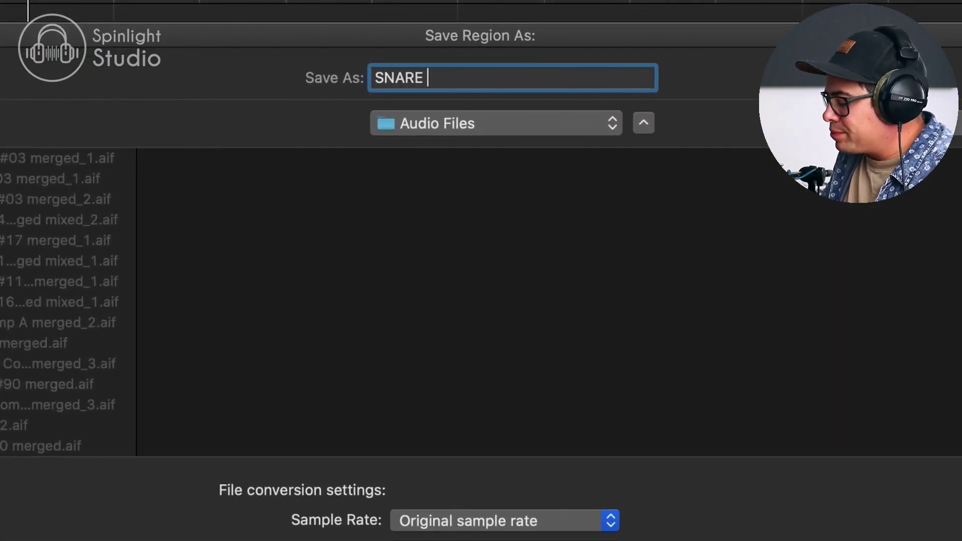
text( BOMB)
key(Return)
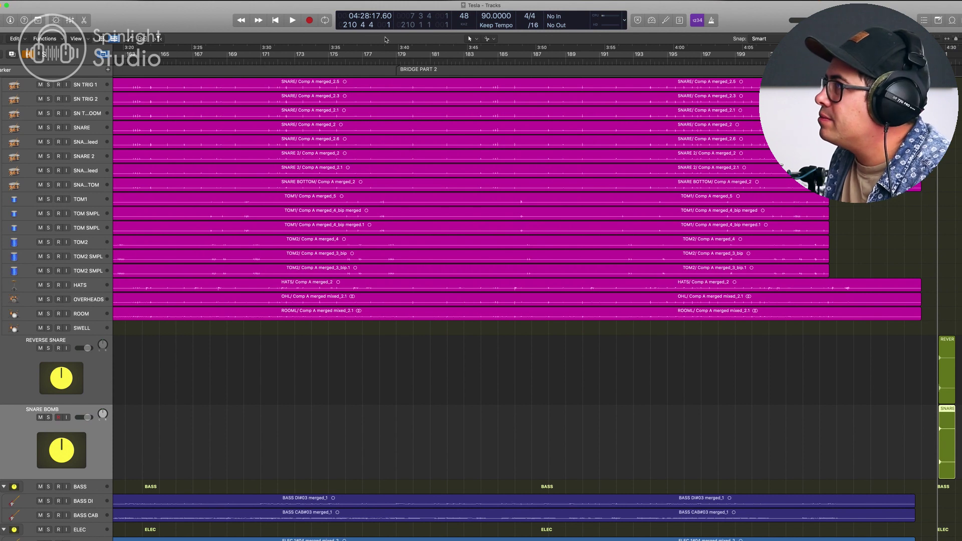
Step: Play the song from Bridge Part 2 and move the REVERSE SNARE and SNARE BOMB regions together to bar 188
click(395, 55)
key(space)
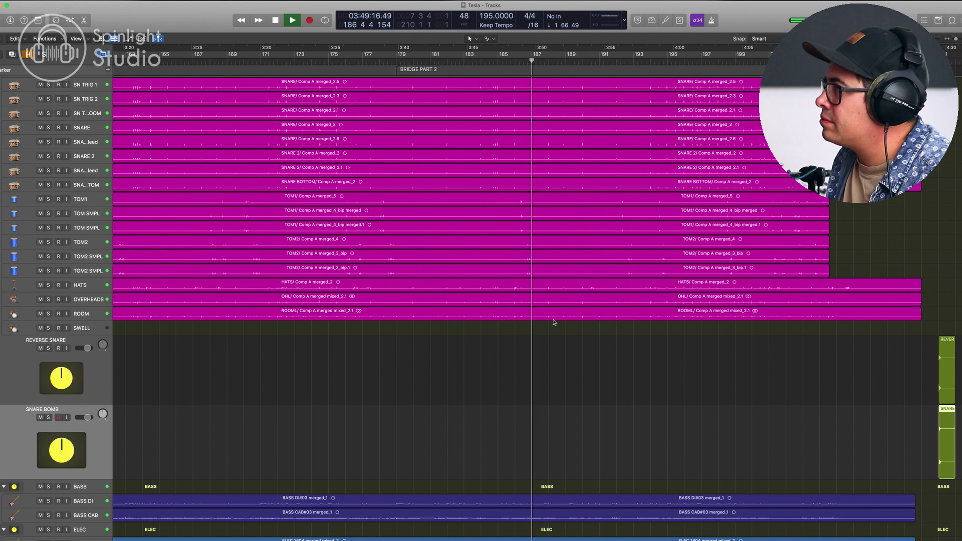
key(space)
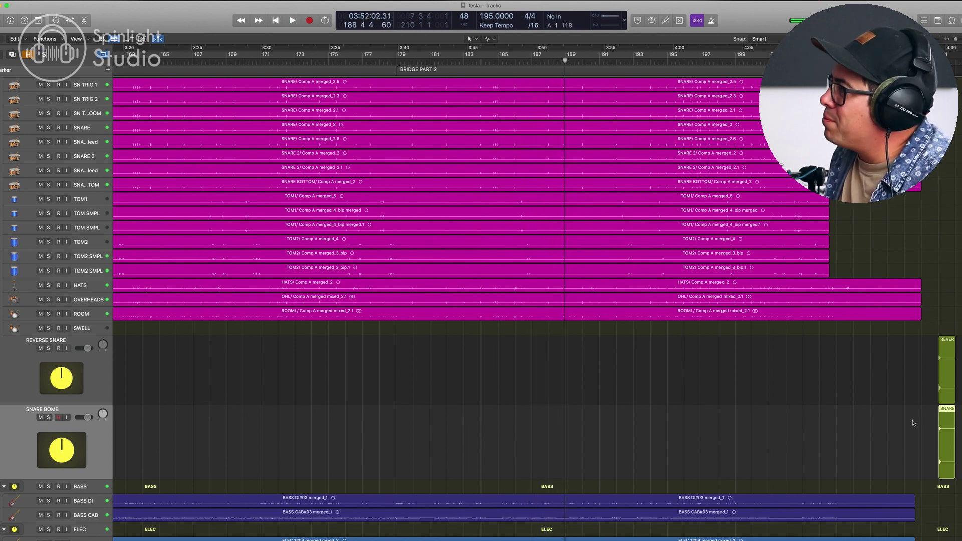
scroll(912, 423, up, 1)
drag(947, 376, 560, 367)
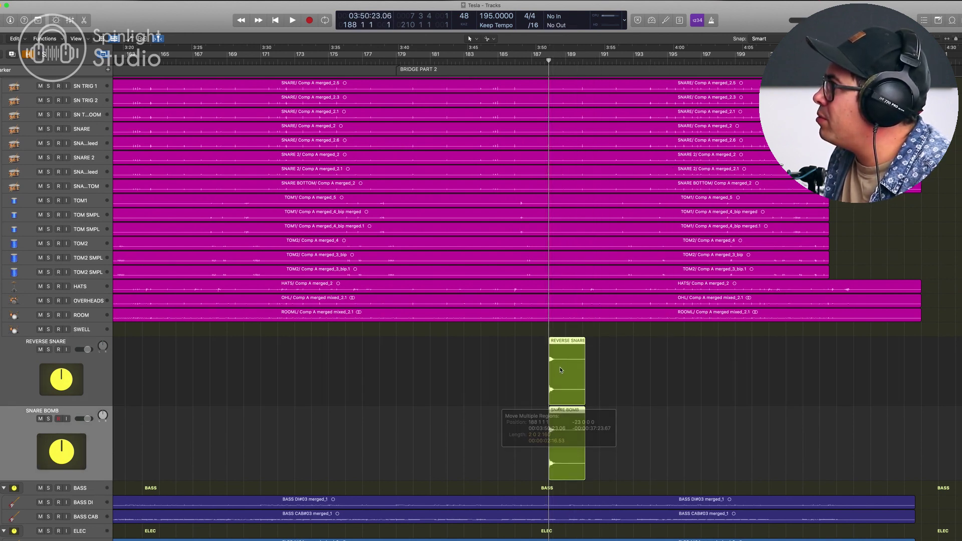
Step: Play the song from bar 187 and mute the SNARE BOMB track
click(530, 59)
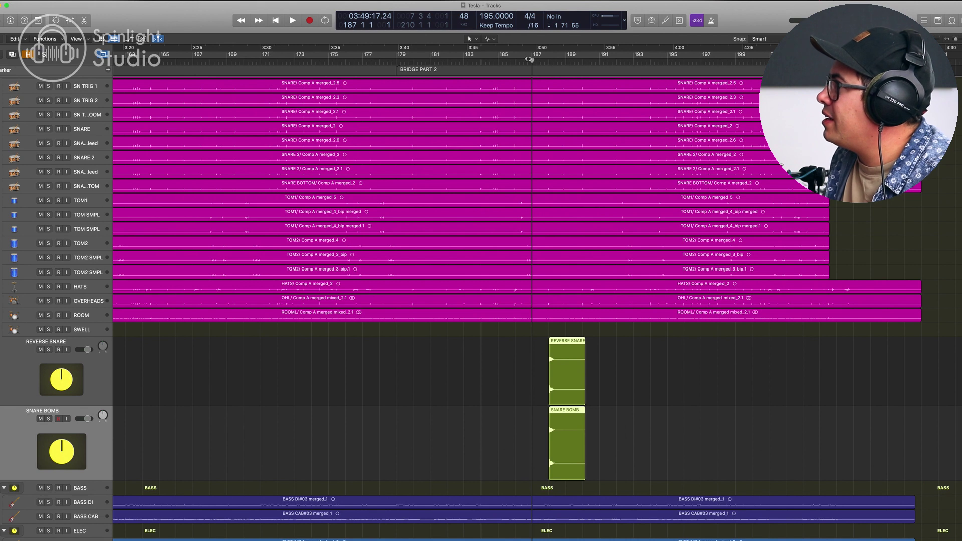
key(space)
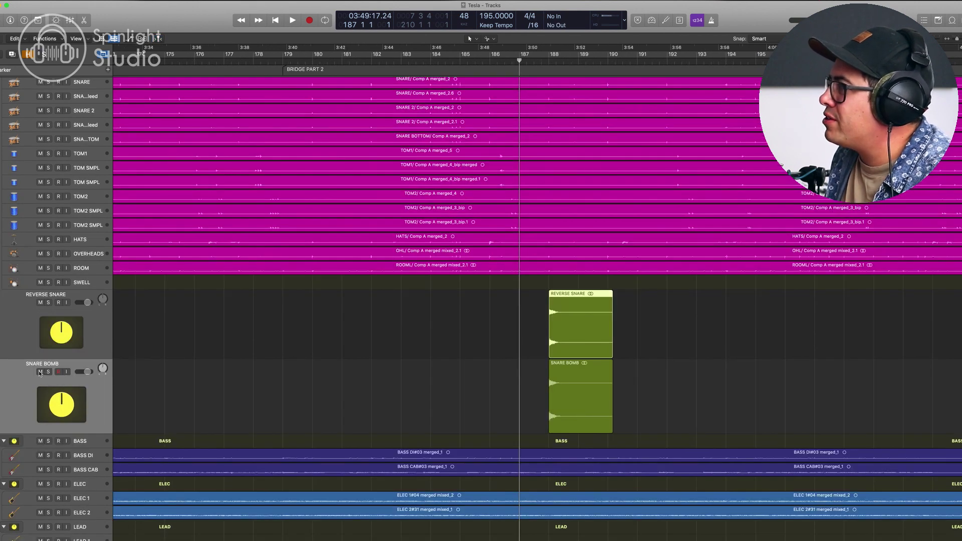
click(40, 372)
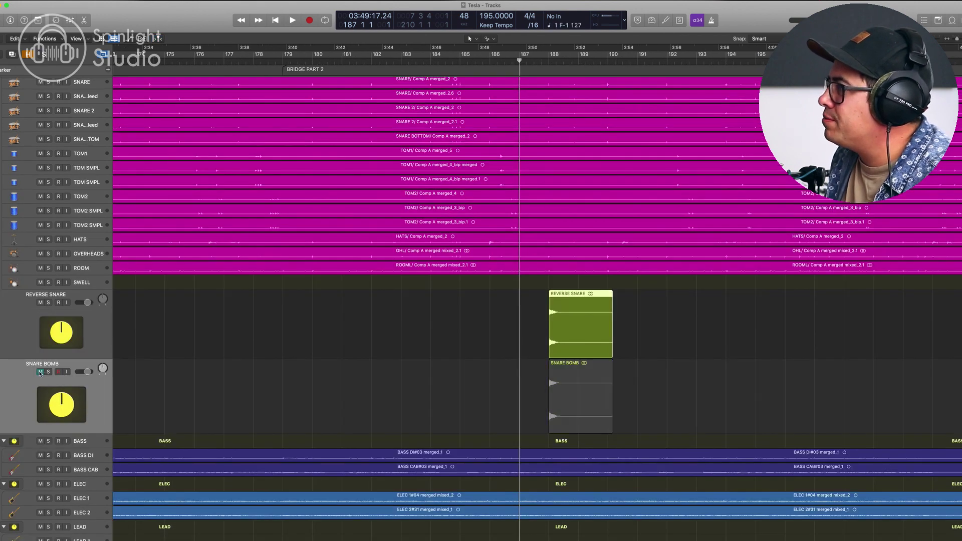
Step: Select the REVERSE SNARE and SNARE BOMB regions, split both at bar 190 and delete the excess tails
key(super+Right)
drag(720, 251, 652, 328)
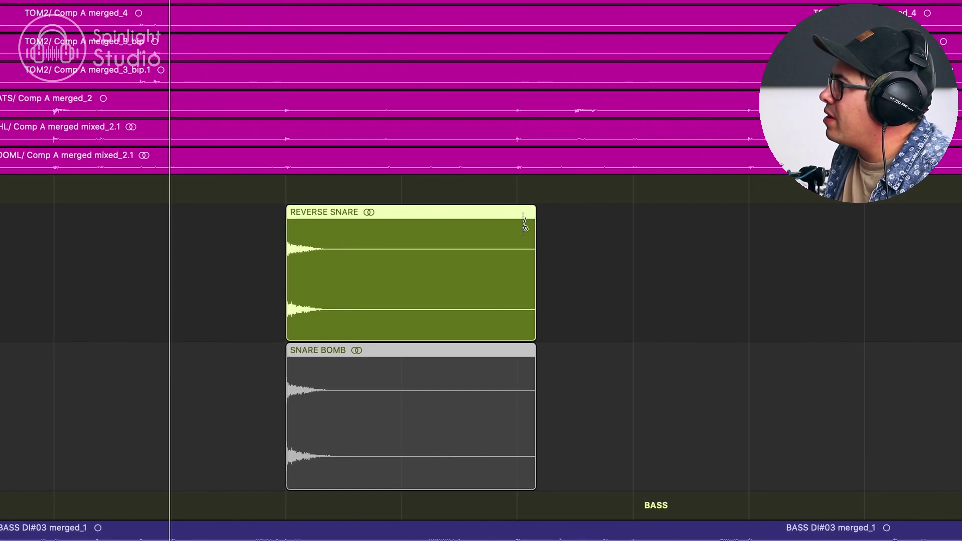
click(518, 216)
key(Delete)
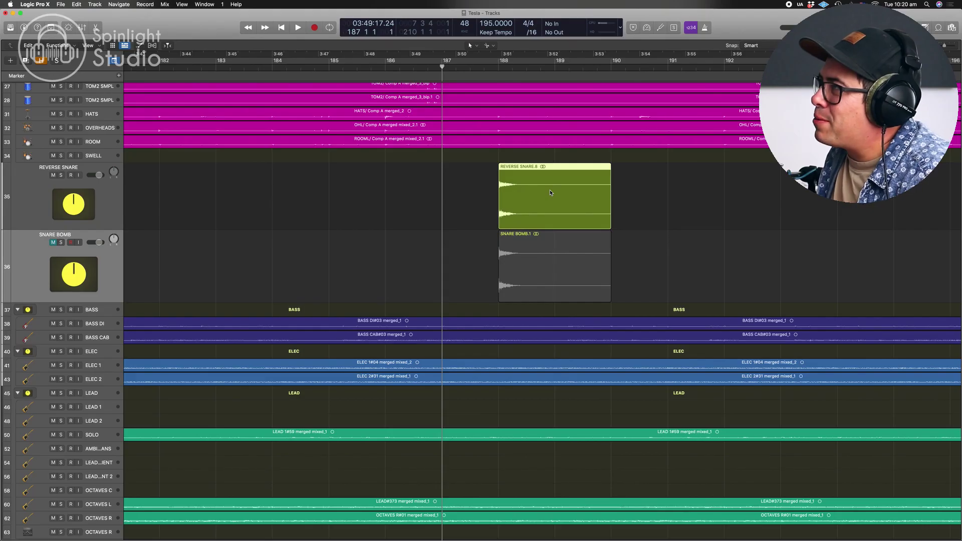
Step: Open the REVERSE SNARE region in the audio file editor, reverse its audio, and close the editor
double_click(550, 192)
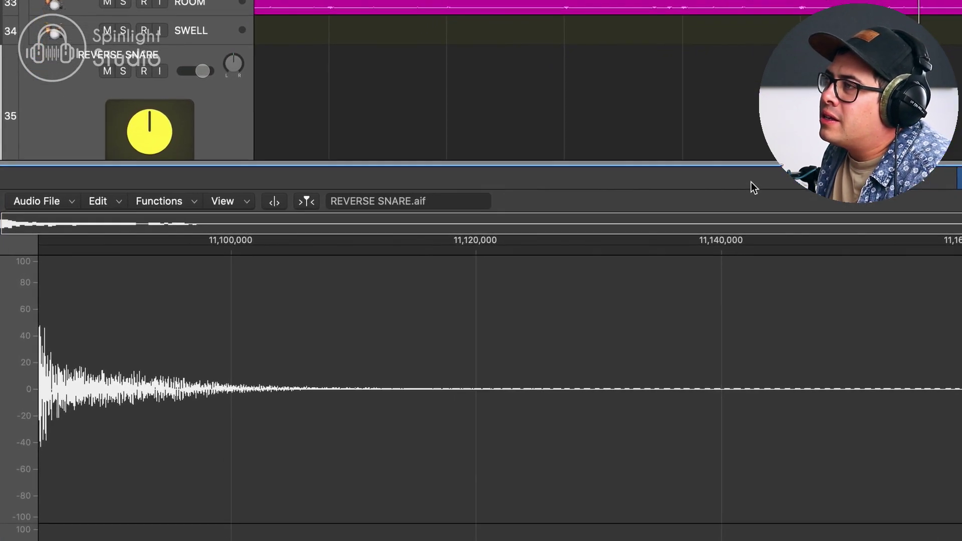
click(180, 192)
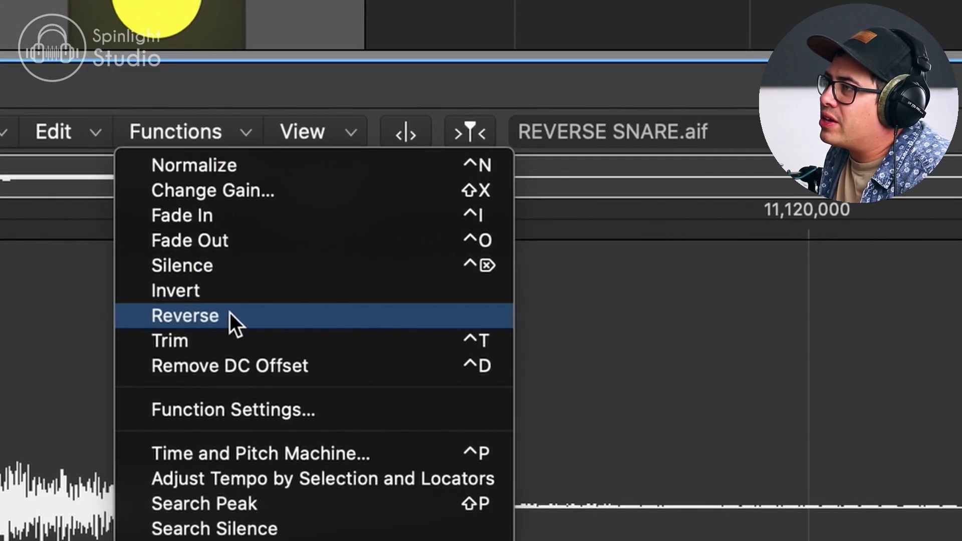
click(230, 314)
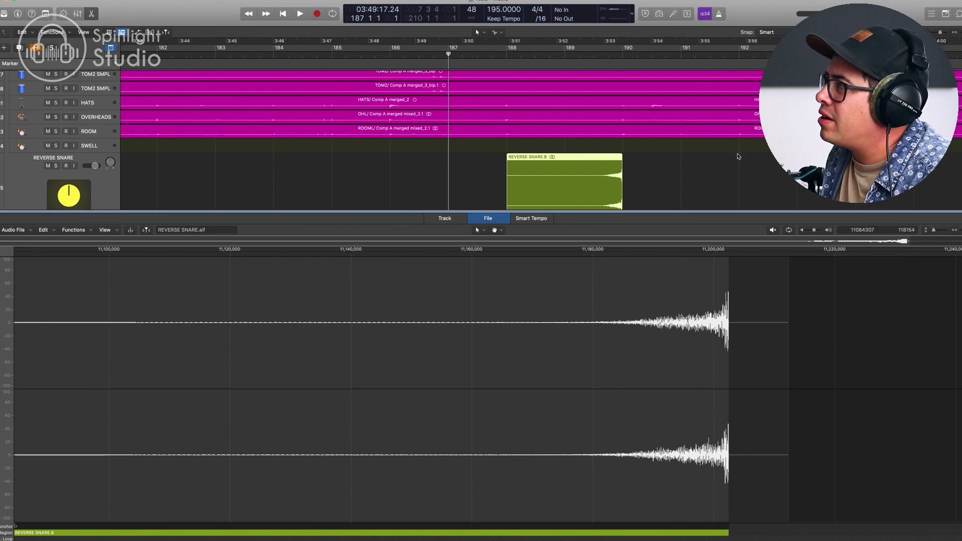
key(x)
key(x)
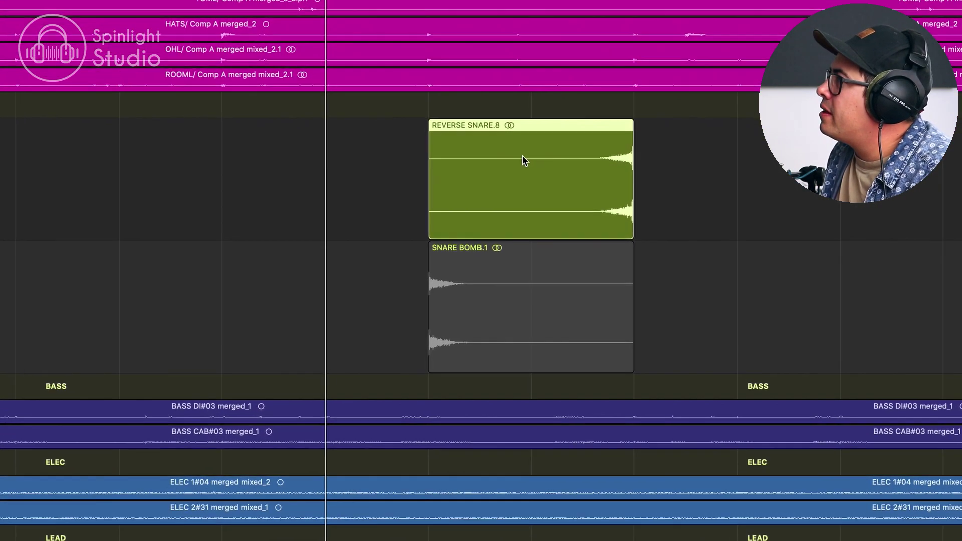
Step: Move the reversed snare region earlier so that it ends at bar 188, and solo the REVERSE SNARE track
drag(541, 165, 287, 157)
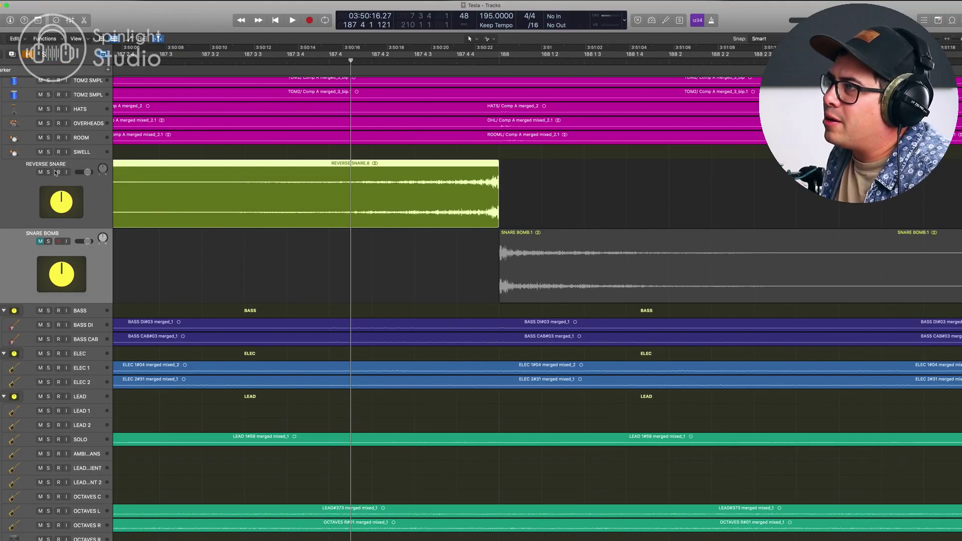
click(48, 172)
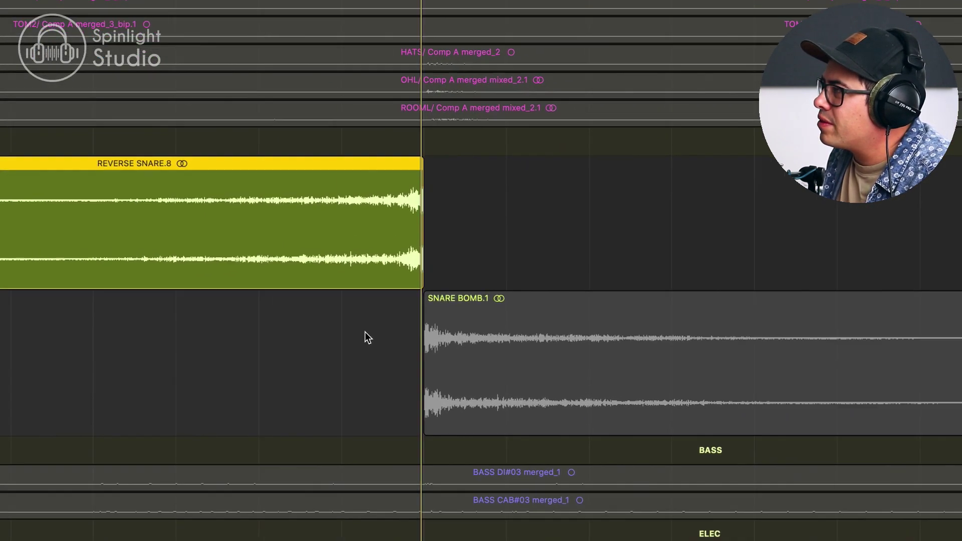
Step: Cut off the loud final transient of the reversed snare region and shift the region so its end slightly overlaps the SNARE BOMB start
drag(414, 1, 400, 1)
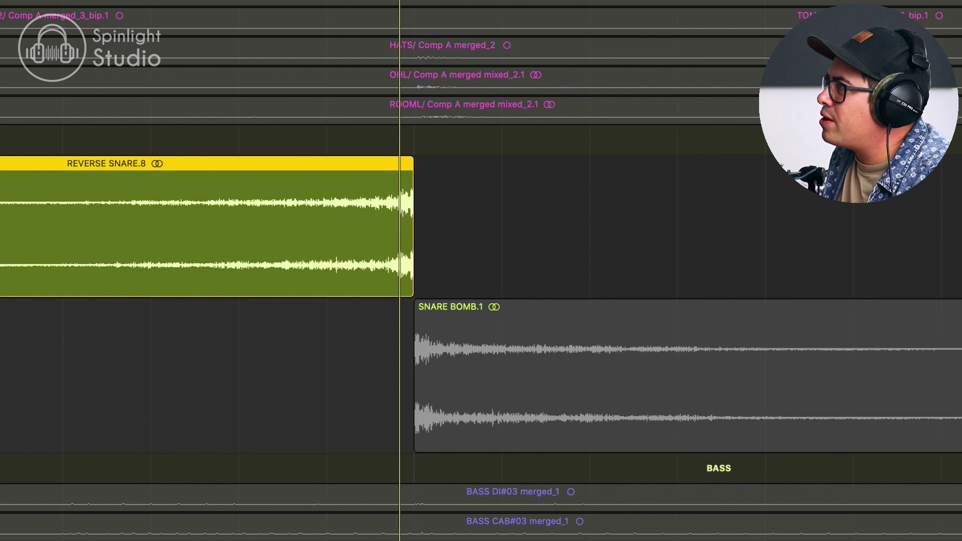
key(super+t)
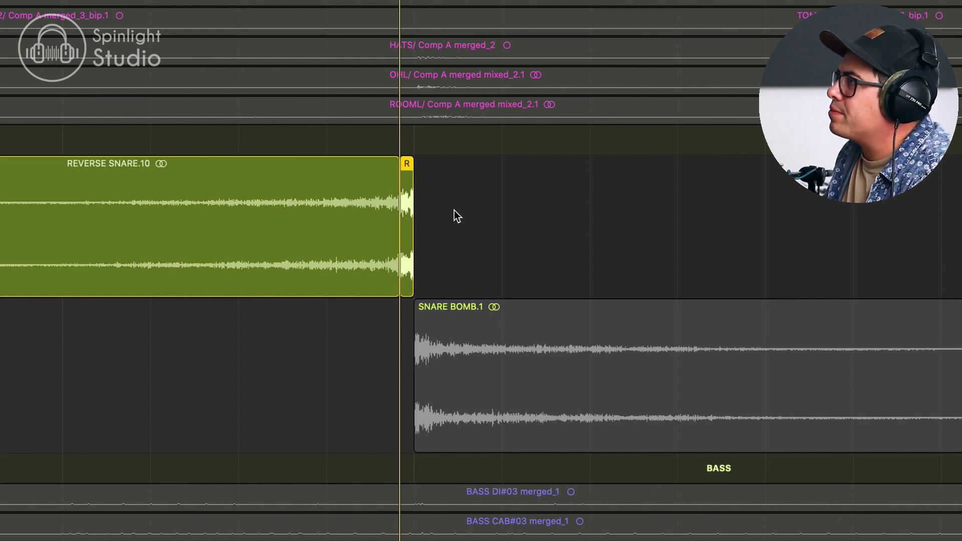
key(Delete)
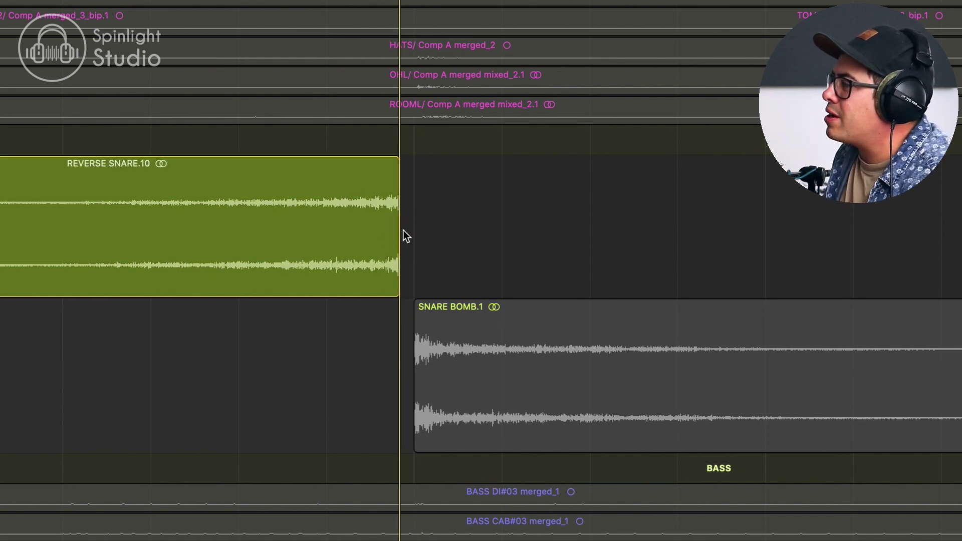
drag(340, 254, 370, 254)
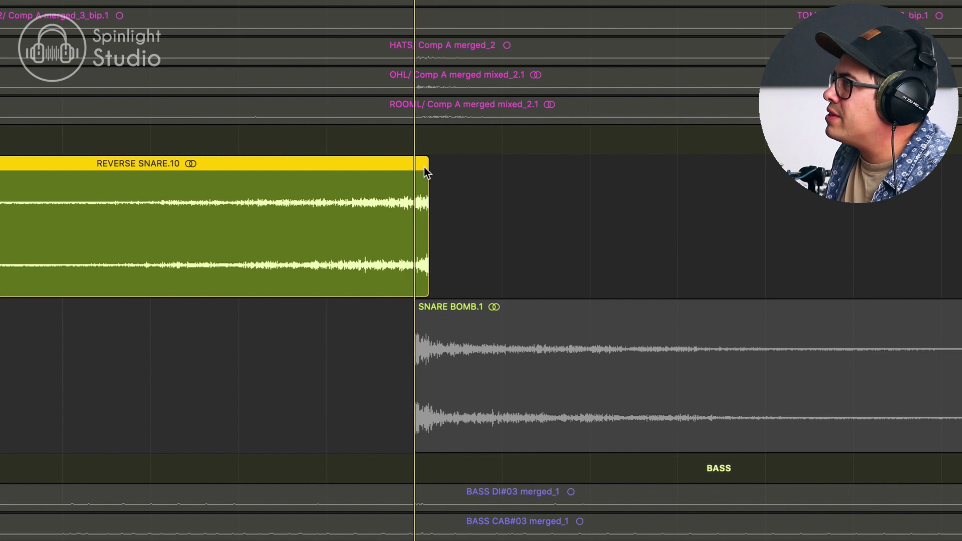
Step: Add a short fade-out at the end of the reversed snare region with the Fade tool, and return to the Pointer tool
key(t)
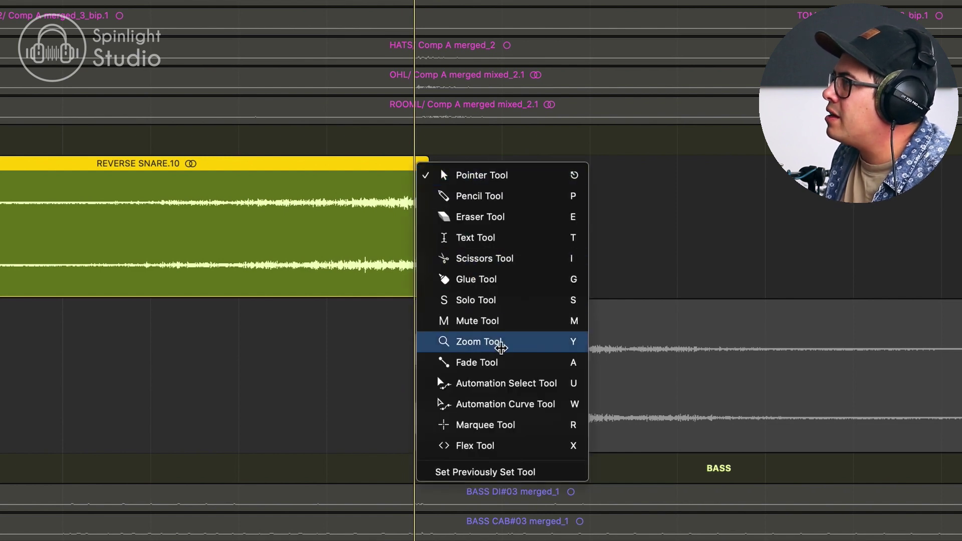
click(427, 170)
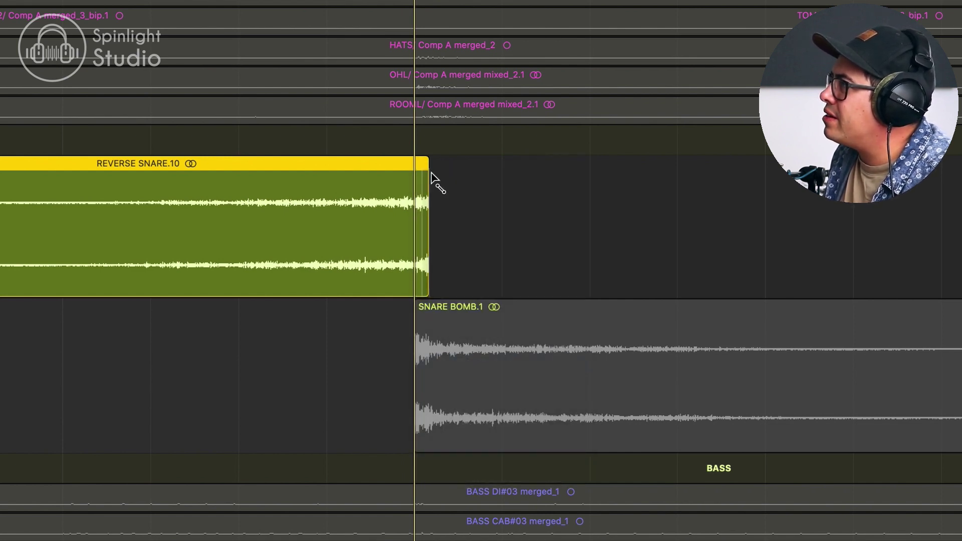
key(t)
click(511, 180)
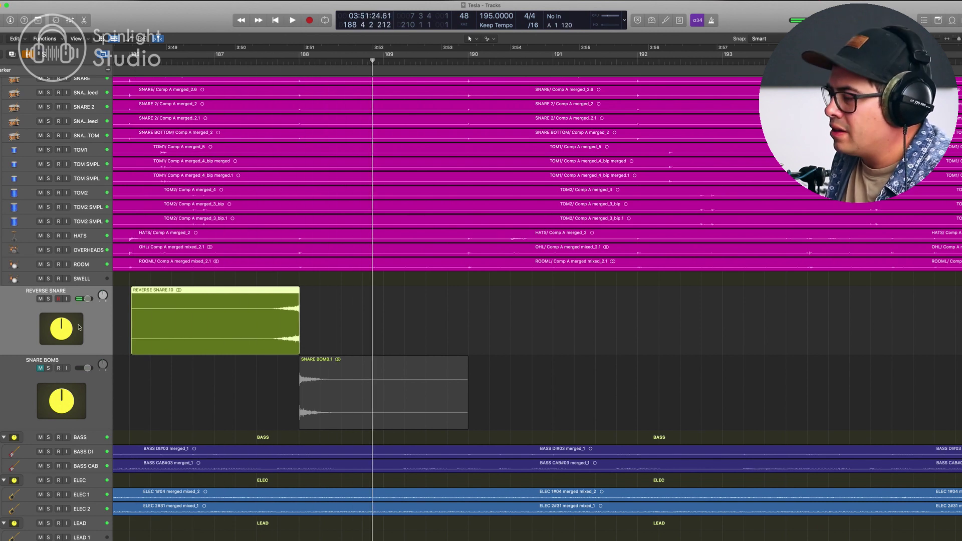
Step: Show the mixer and route the REVERSE SNARE channel's output to Bus 1
key(x)
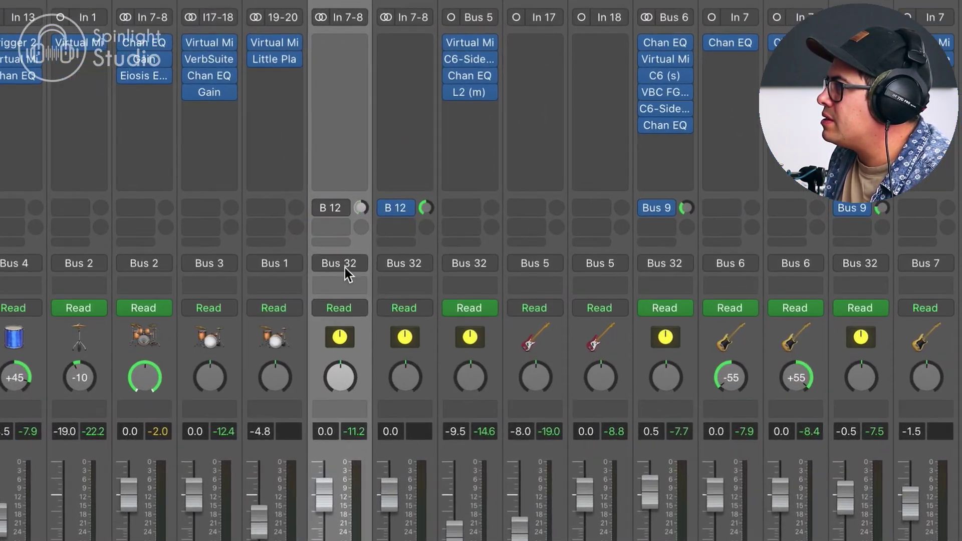
click(381, 305)
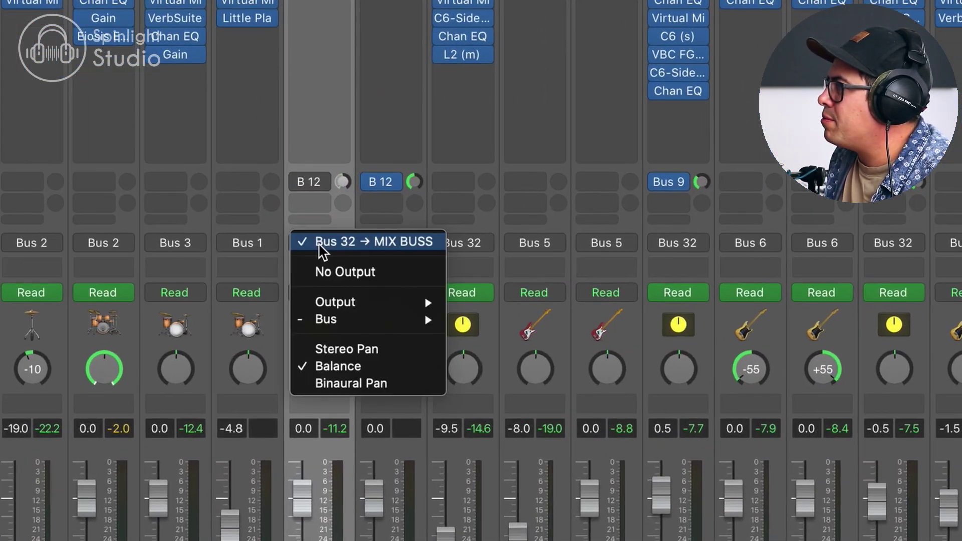
mouse_move(326, 312)
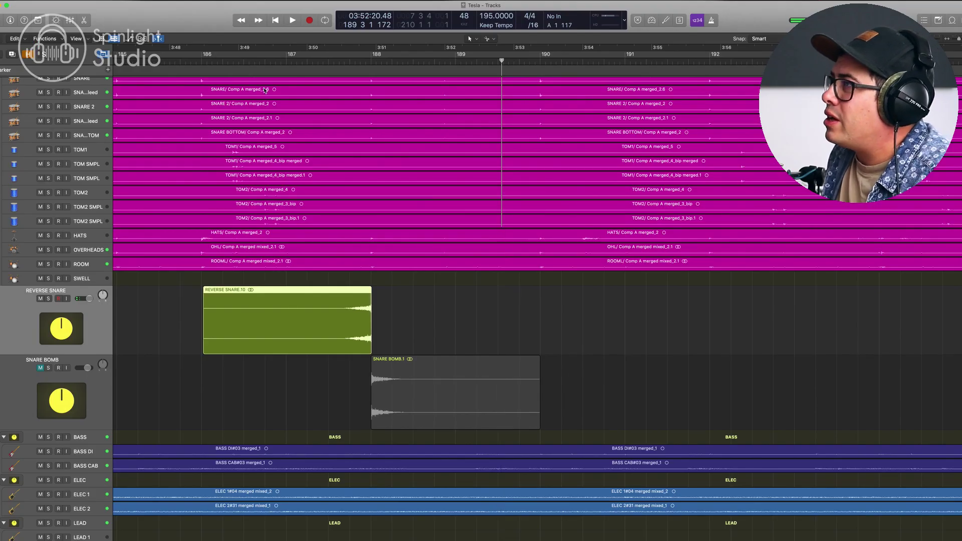
Step: Insert the stereo UADx 1176LN Rev E Compressor on the REVERSE SNARE channel and raise its input level
key(x)
key(space)
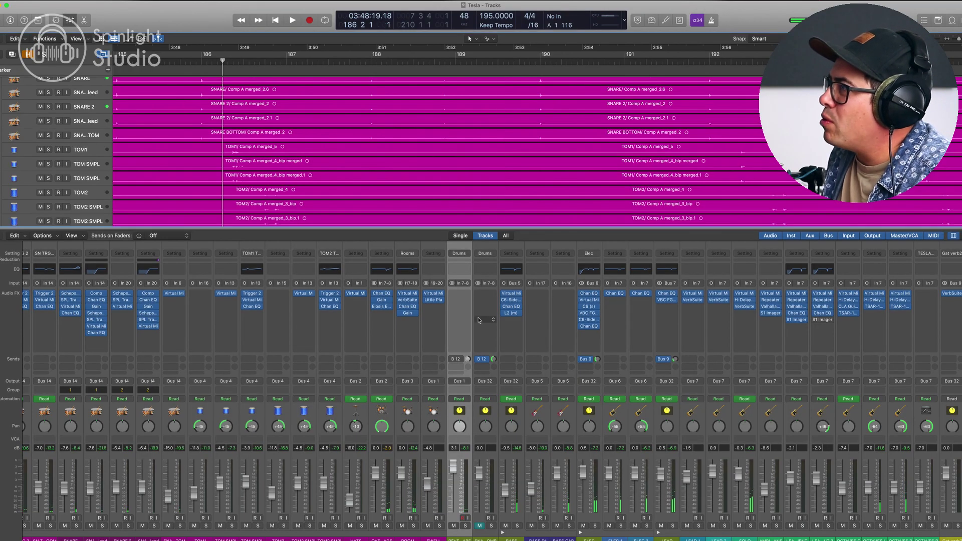
click(461, 294)
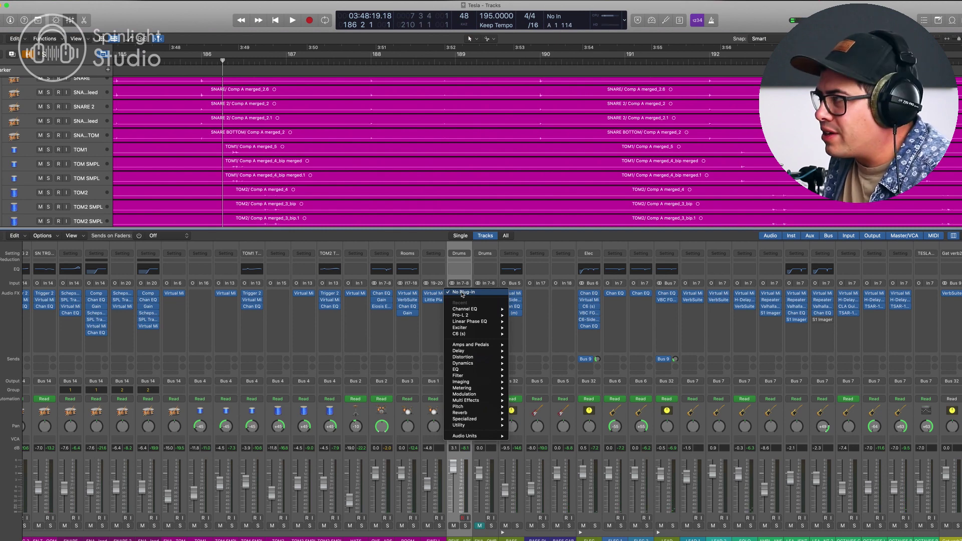
mouse_move(481, 436)
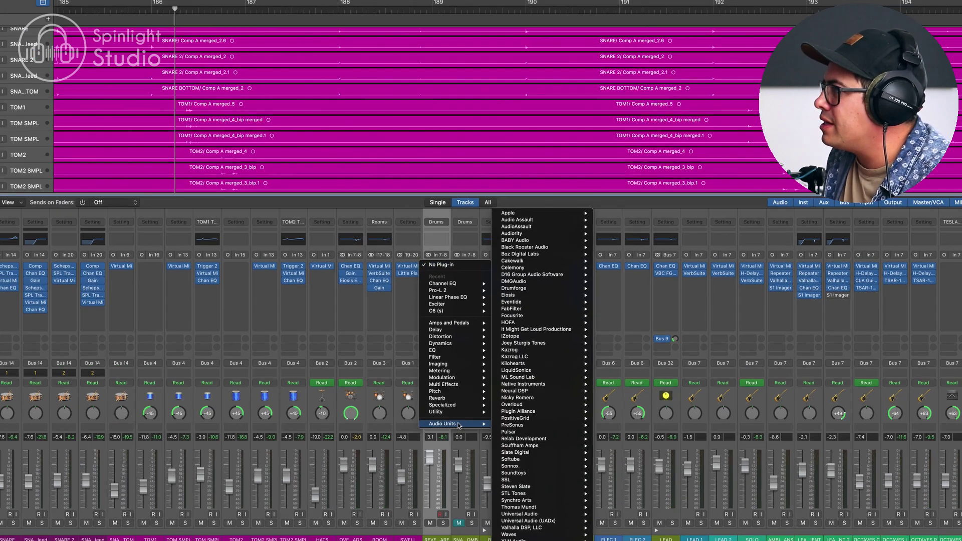
mouse_move(572, 500)
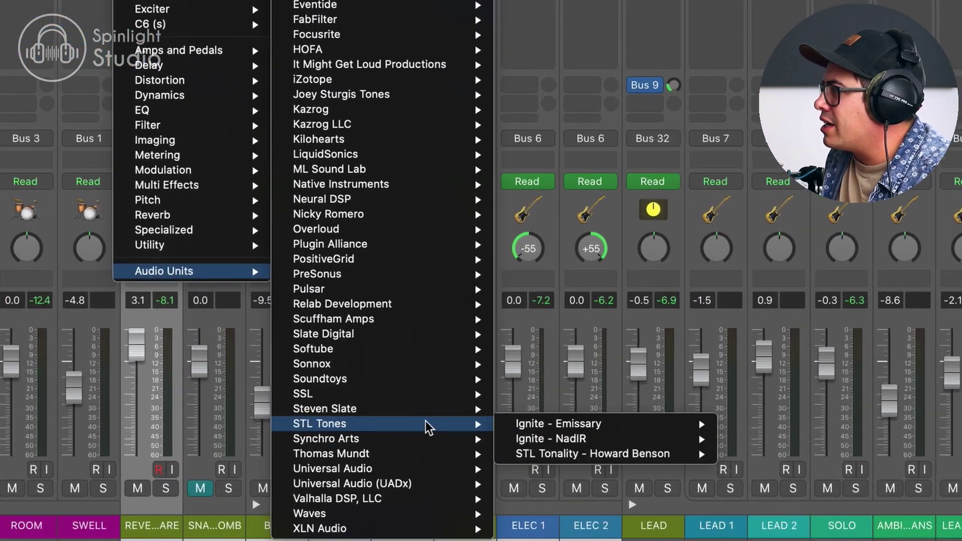
mouse_move(408, 482)
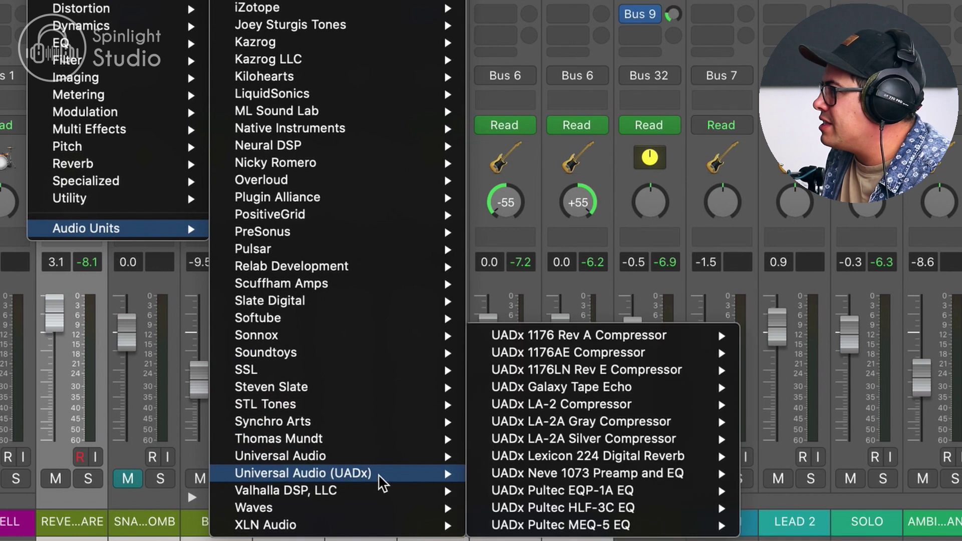
mouse_move(586, 470)
mouse_move(650, 346)
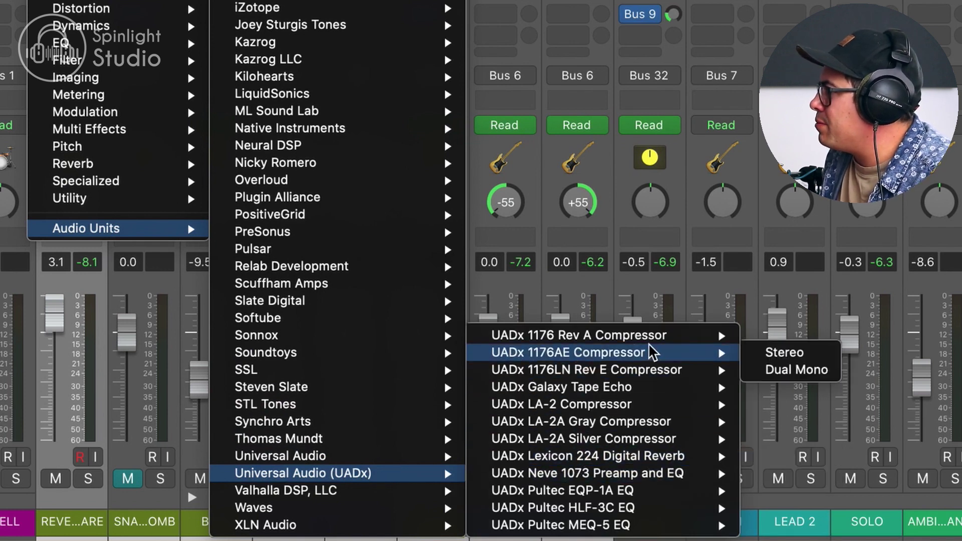
mouse_move(627, 372)
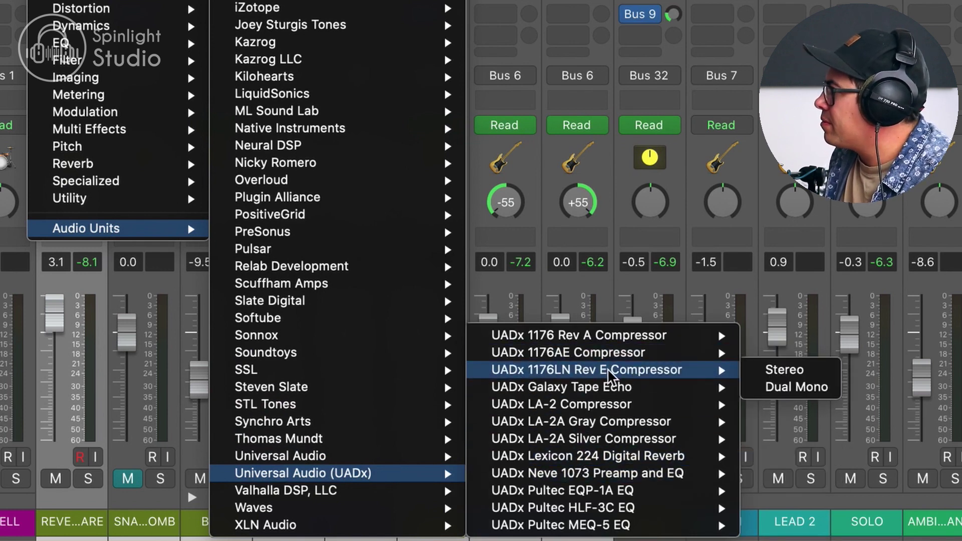
click(784, 370)
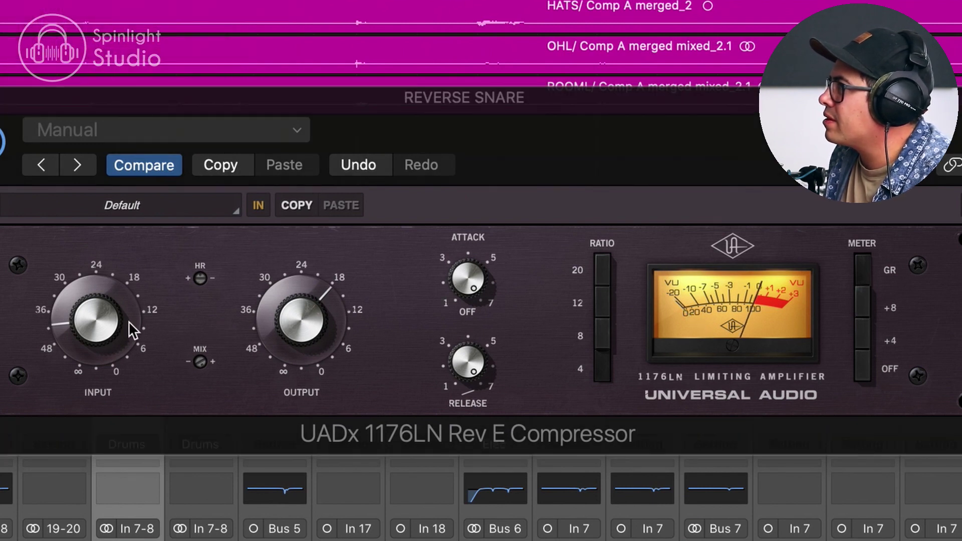
mouse_move(128, 321)
mouse_down()
mouse_move(128, 300)
mouse_move(133, 306)
mouse_up()
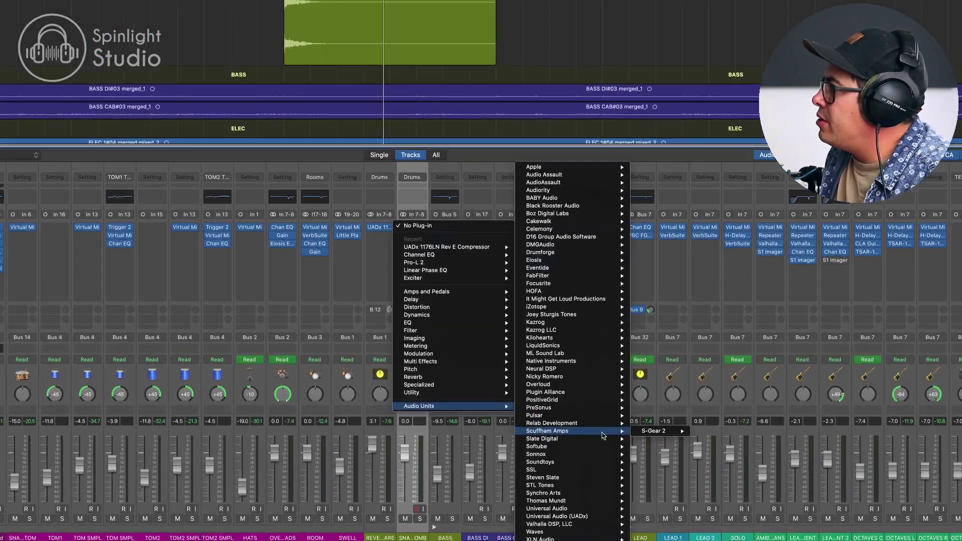
Step: Insert the stereo Relab Development LX480 Essentials reverb on the SNARE BOMB channel
mouse_move(531, 423)
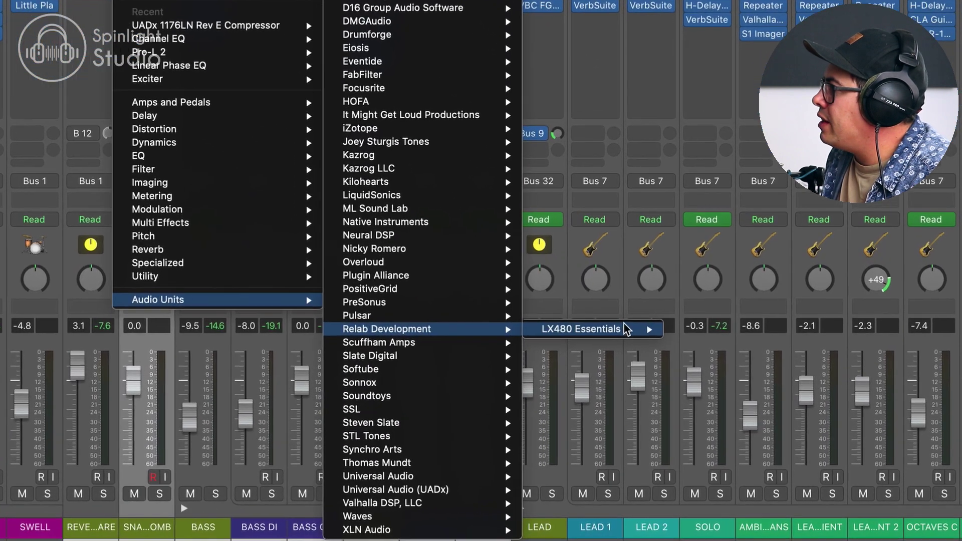
mouse_move(626, 328)
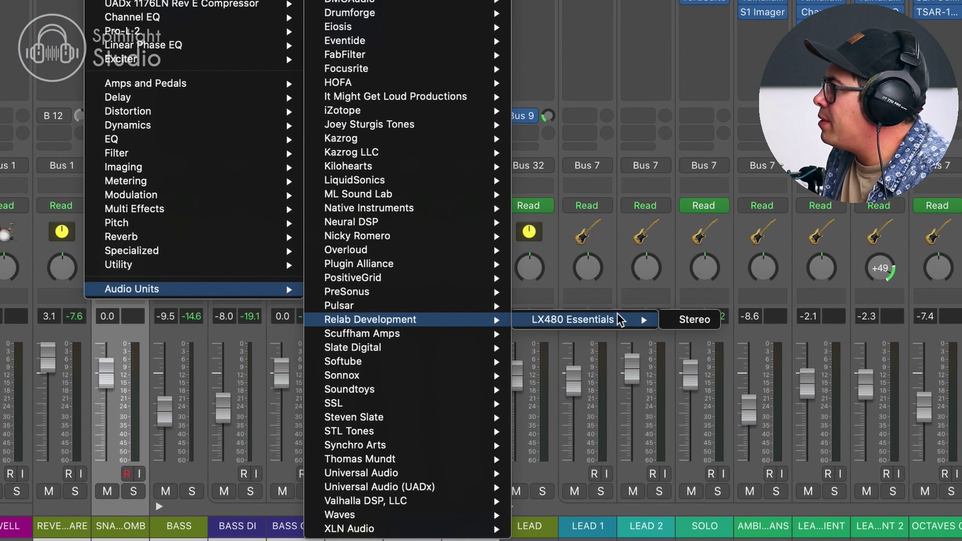
click(591, 323)
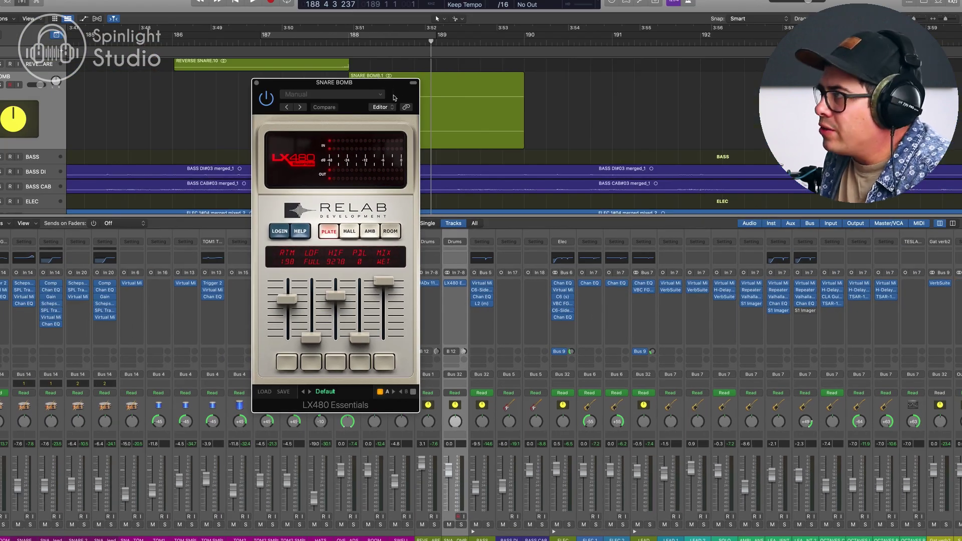
Step: Load the Furch Snare Trail signature preset in the SNARE BOMB channel's LX480 Essentials reverb
drag(394, 97, 440, 188)
click(414, 515)
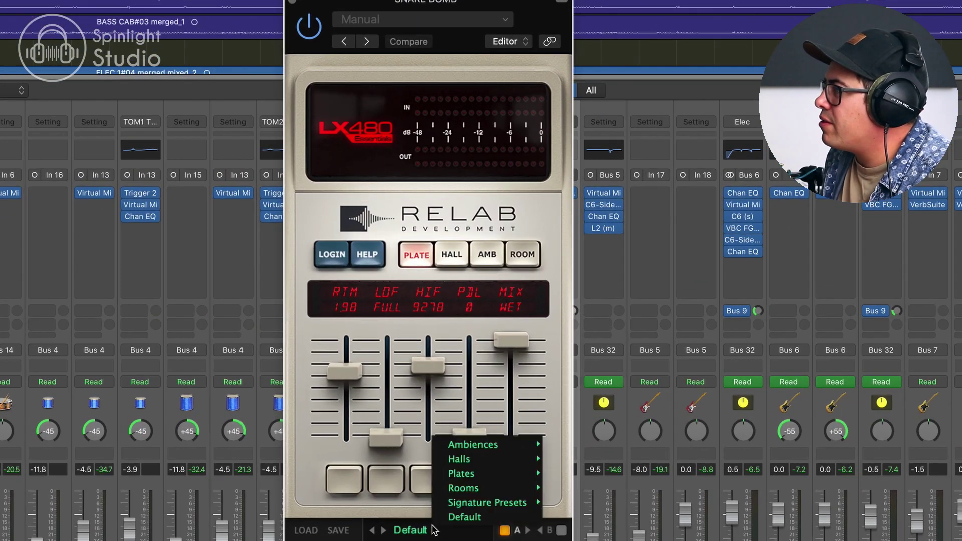
mouse_move(489, 489)
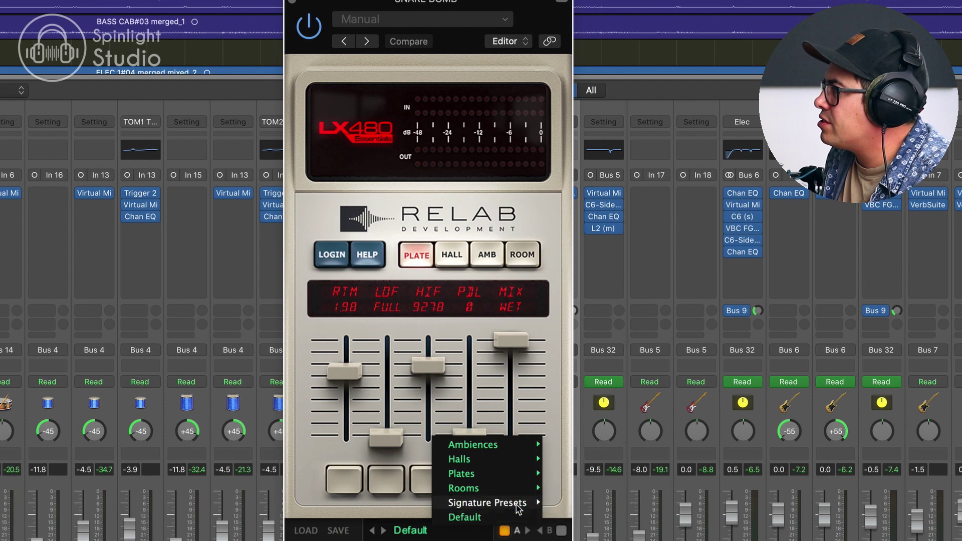
mouse_move(604, 502)
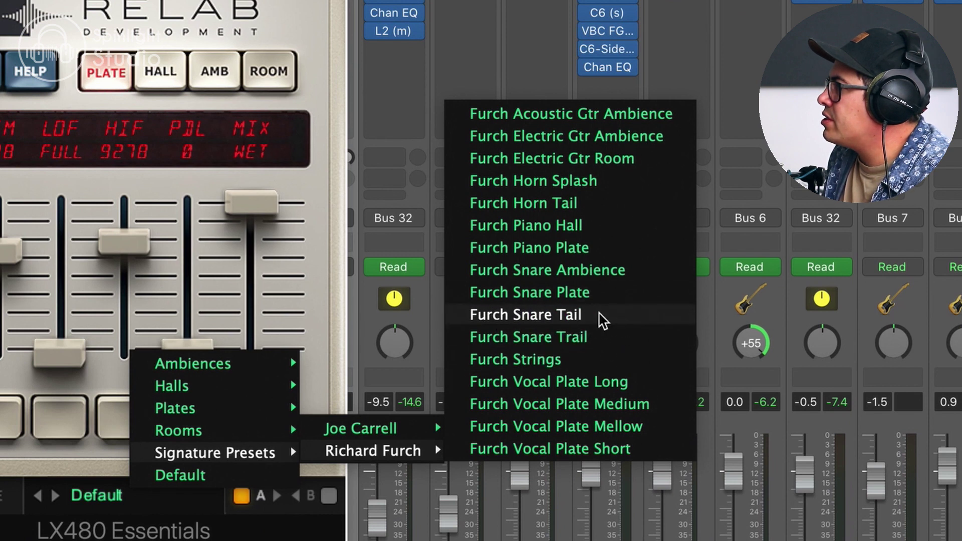
click(616, 337)
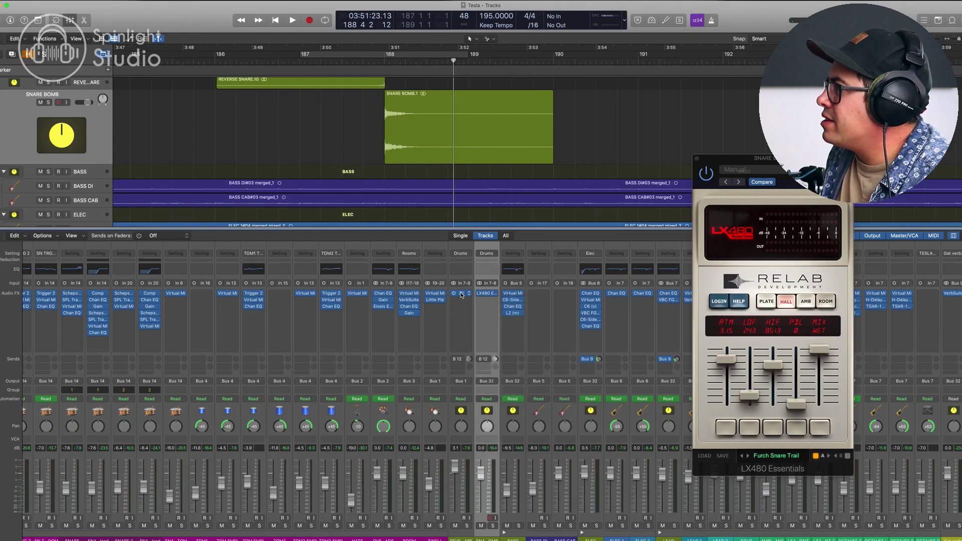
Step: Insert the UADx 1176LN Rev E Compressor on the SNARE BOMB channel and play the channel back in solo
click(481, 300)
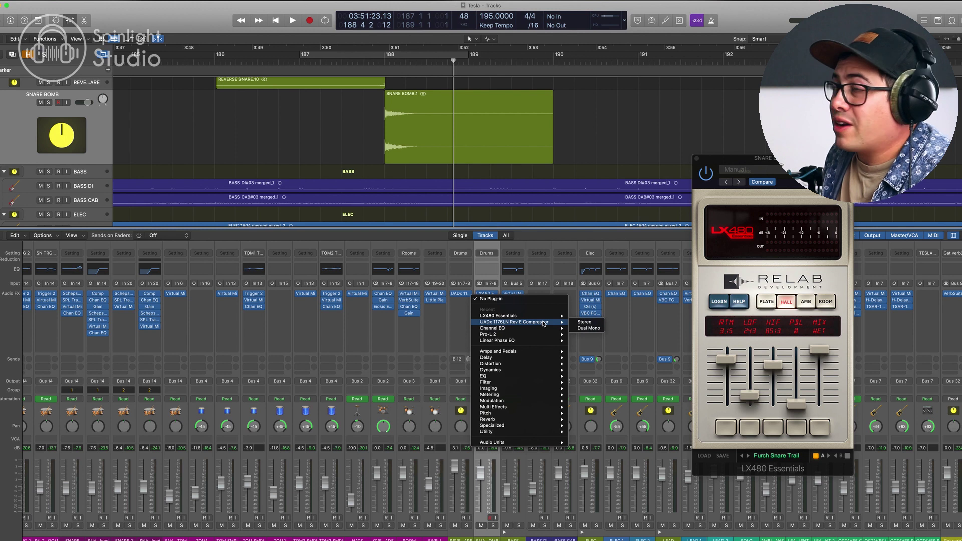
click(543, 322)
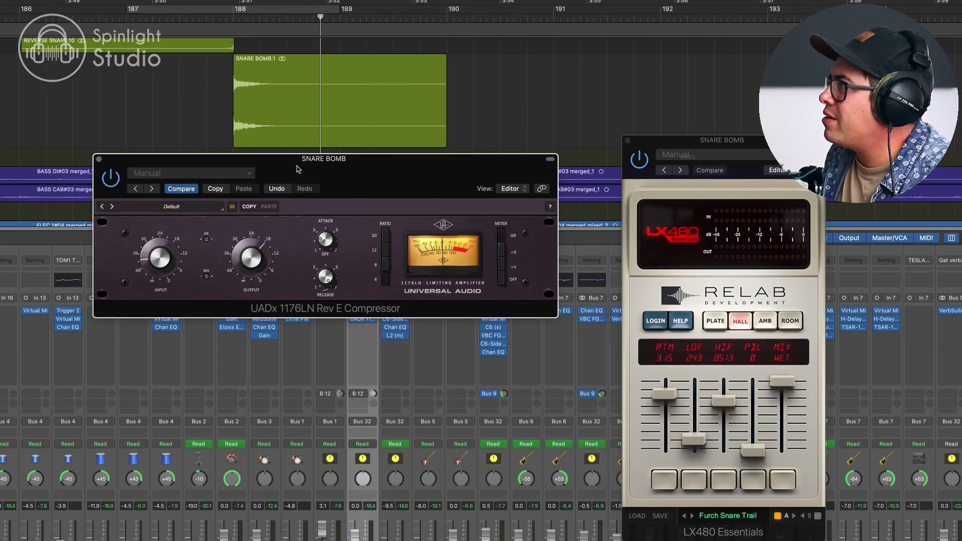
drag(298, 169, 294, 162)
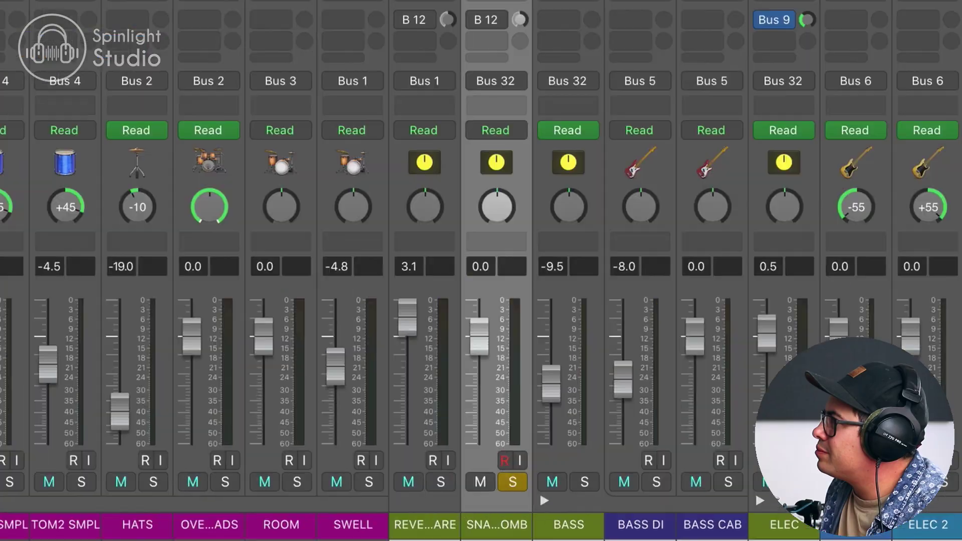
key(space)
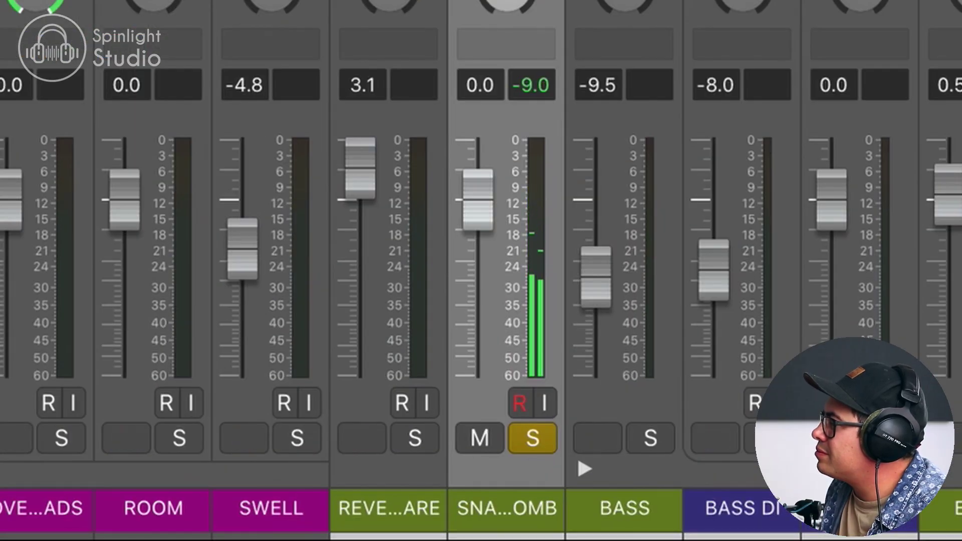